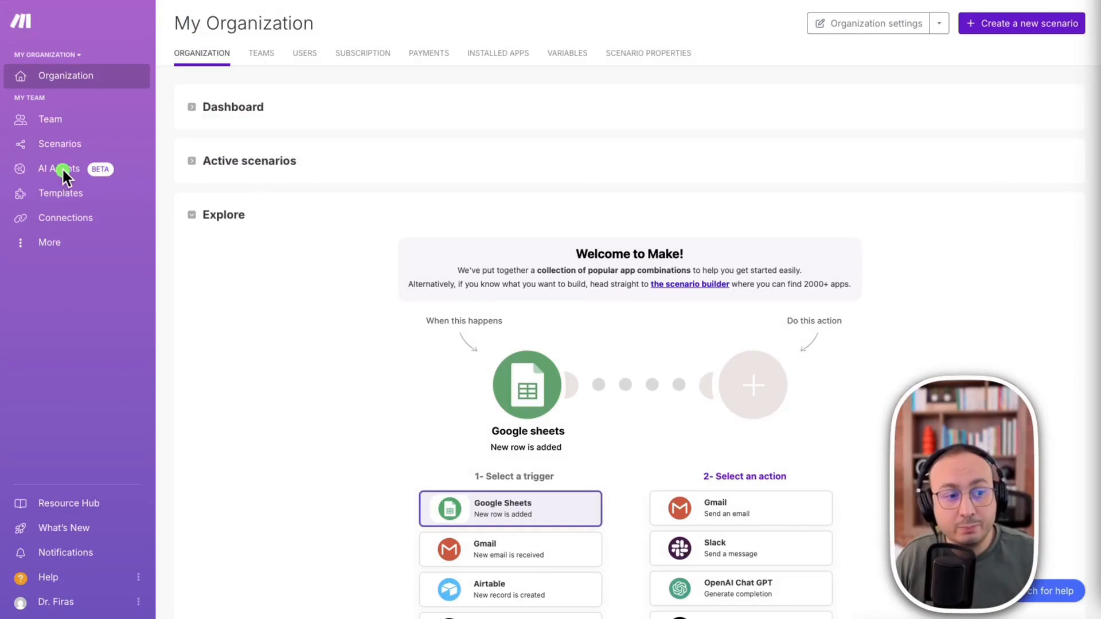
# - Create a new scenario and dismiss the getting-started dialog to reach the empty canvas
pyautogui.rightClick(1041, 24)
pyautogui.click(997, 19)
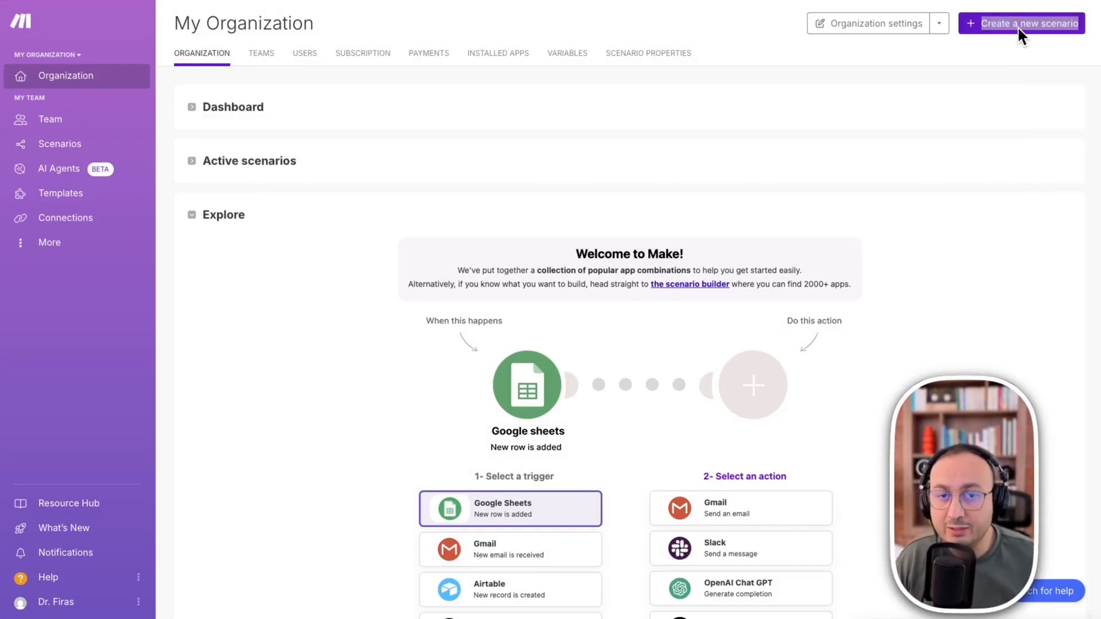
pyautogui.rightClick(1017, 24)
pyautogui.click(986, 23)
pyautogui.click(1011, 21)
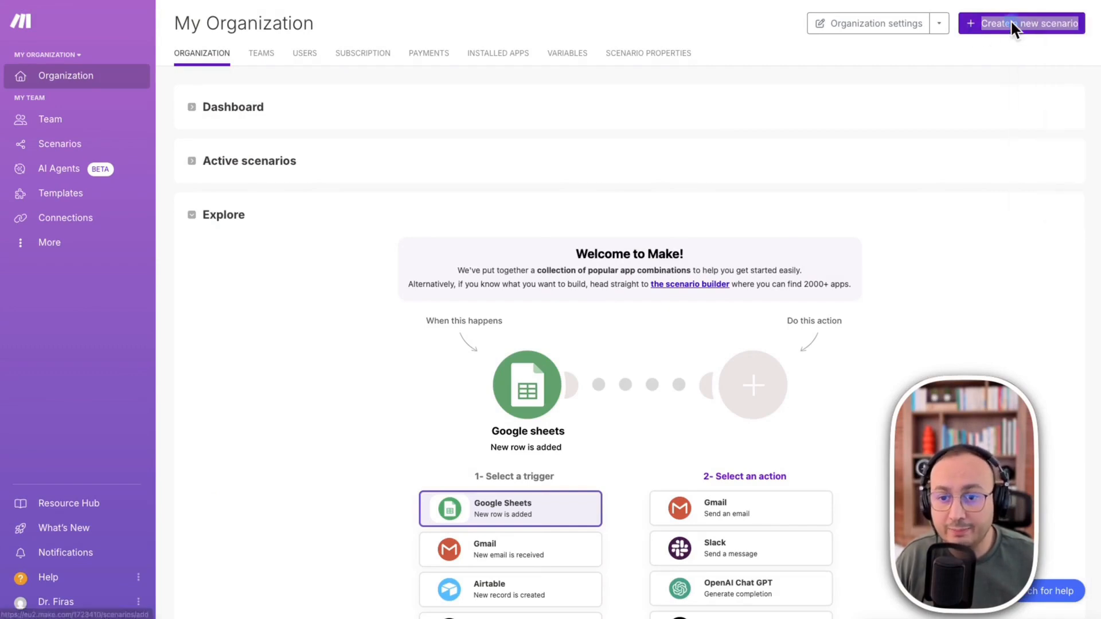
pyautogui.rightClick(1000, 138)
pyautogui.click(924, 96)
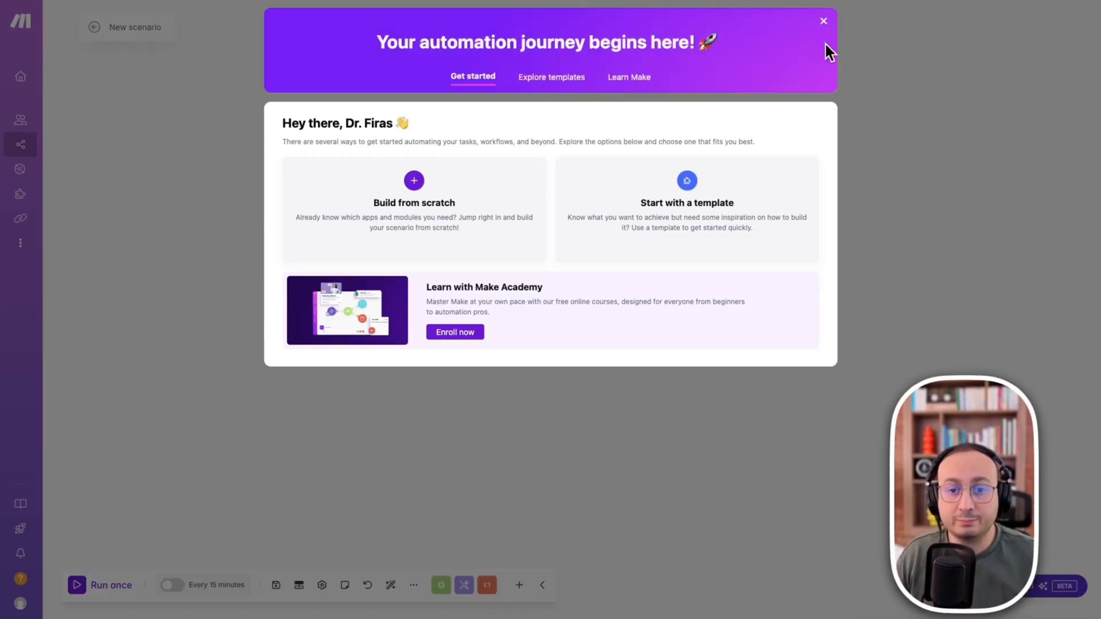
pyautogui.click(823, 20)
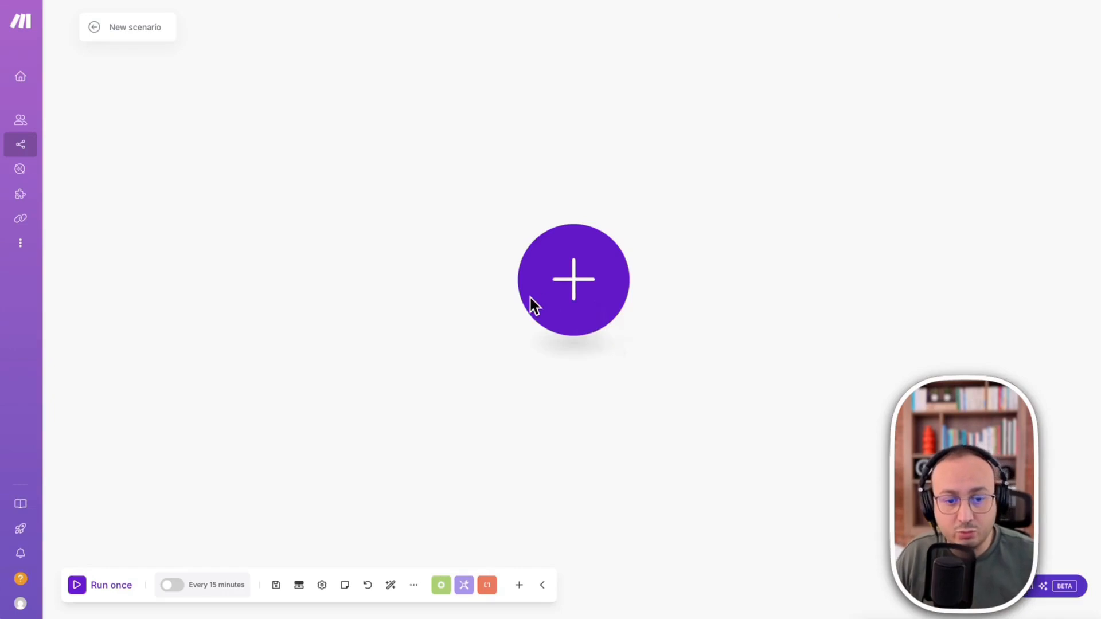
# - Search the apps for "agent ai" and add the Make AI Agents "Run an agent" module as the scenario's first module
pyautogui.click(578, 290)
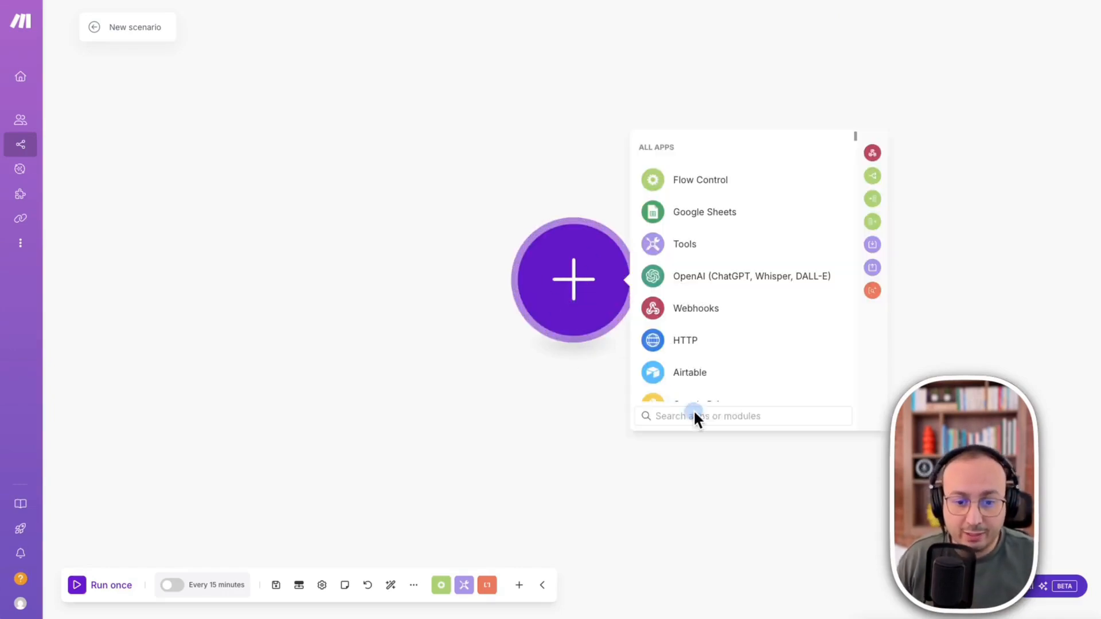
pyautogui.click(677, 416)
pyautogui.write('agent')
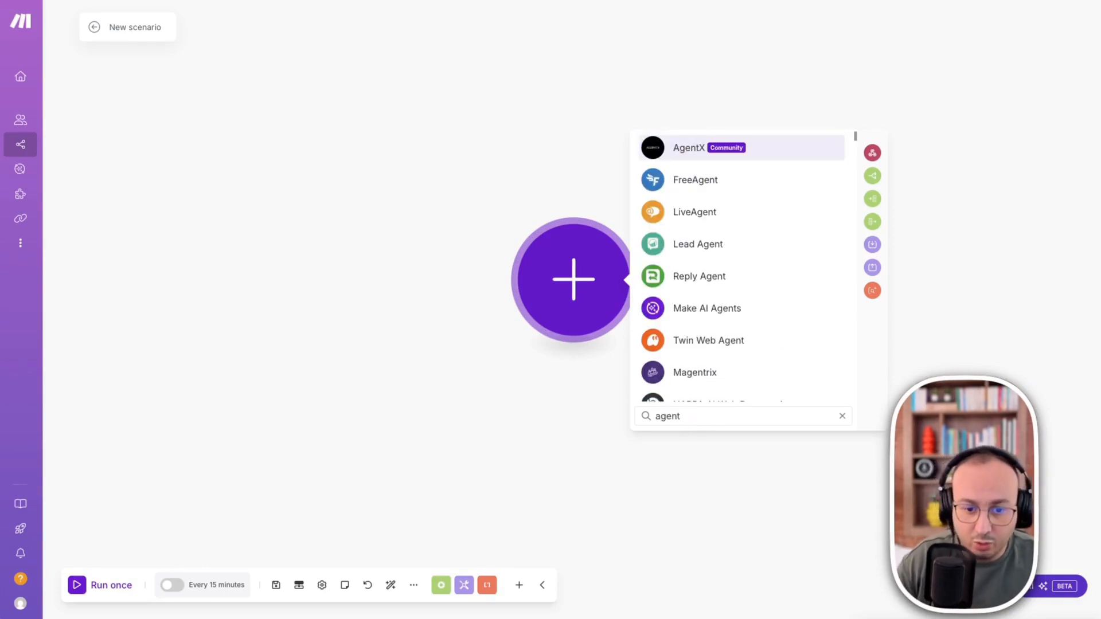
pyautogui.write(' ai')
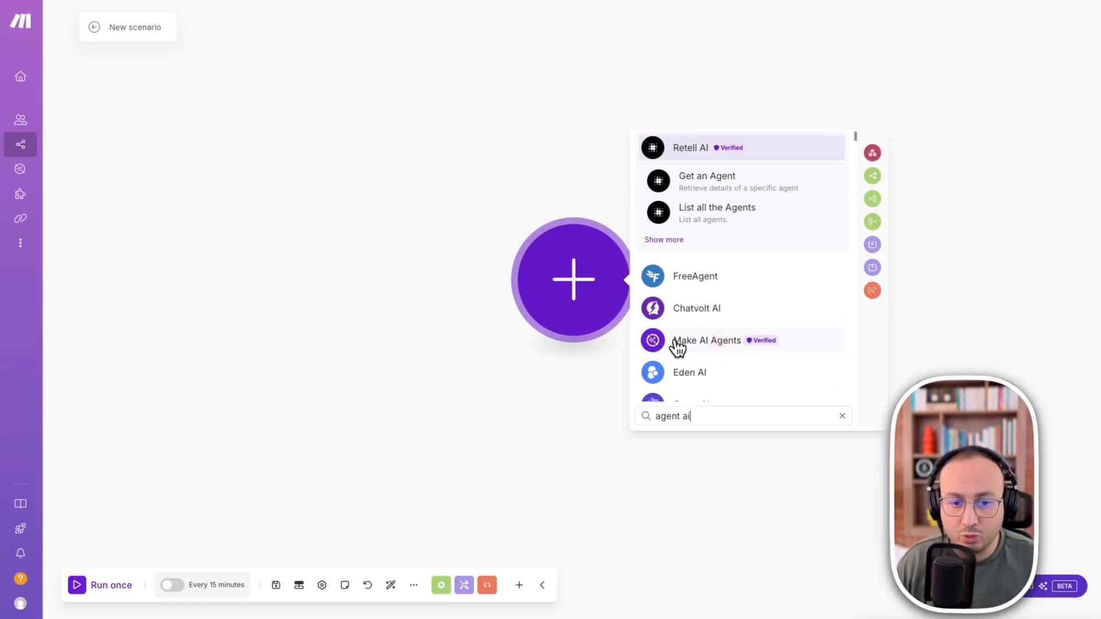
pyautogui.click(678, 344)
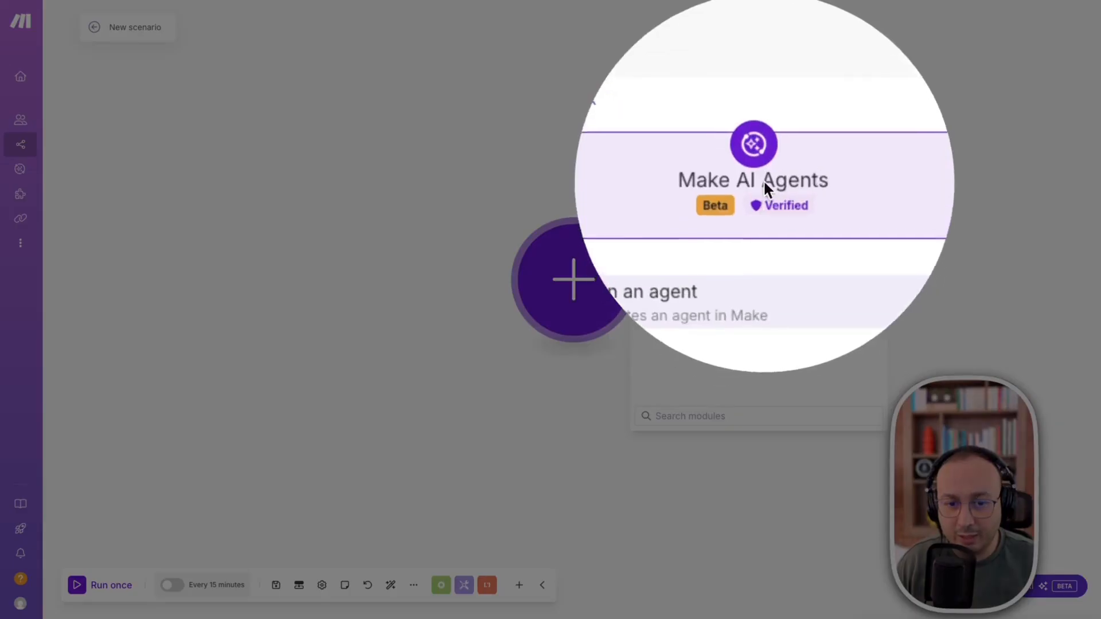
pyautogui.click(739, 237)
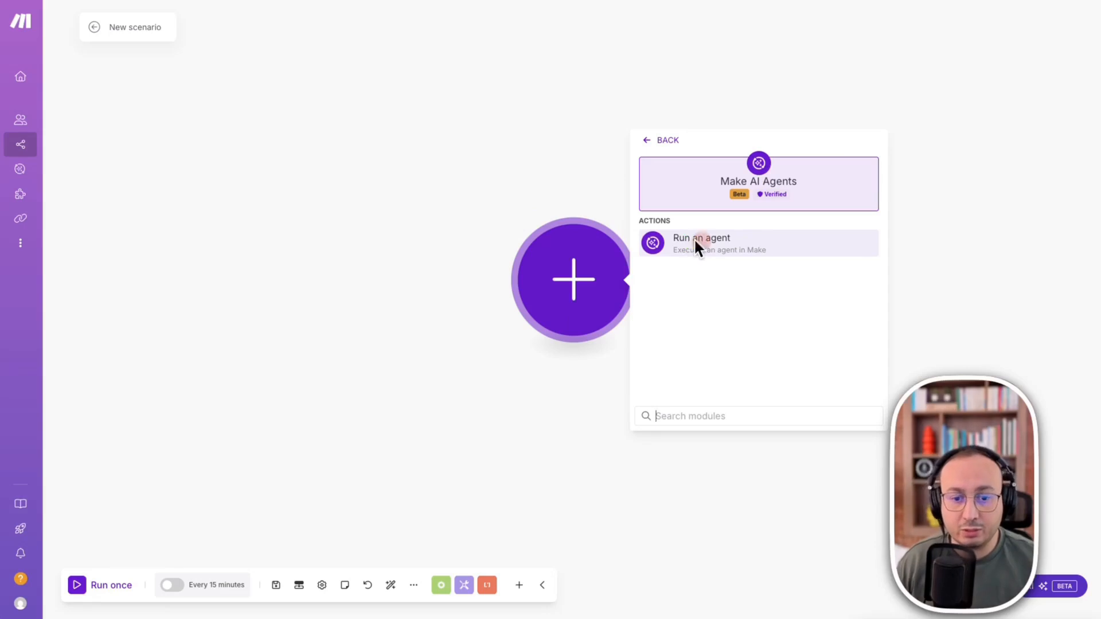
pyautogui.click(676, 247)
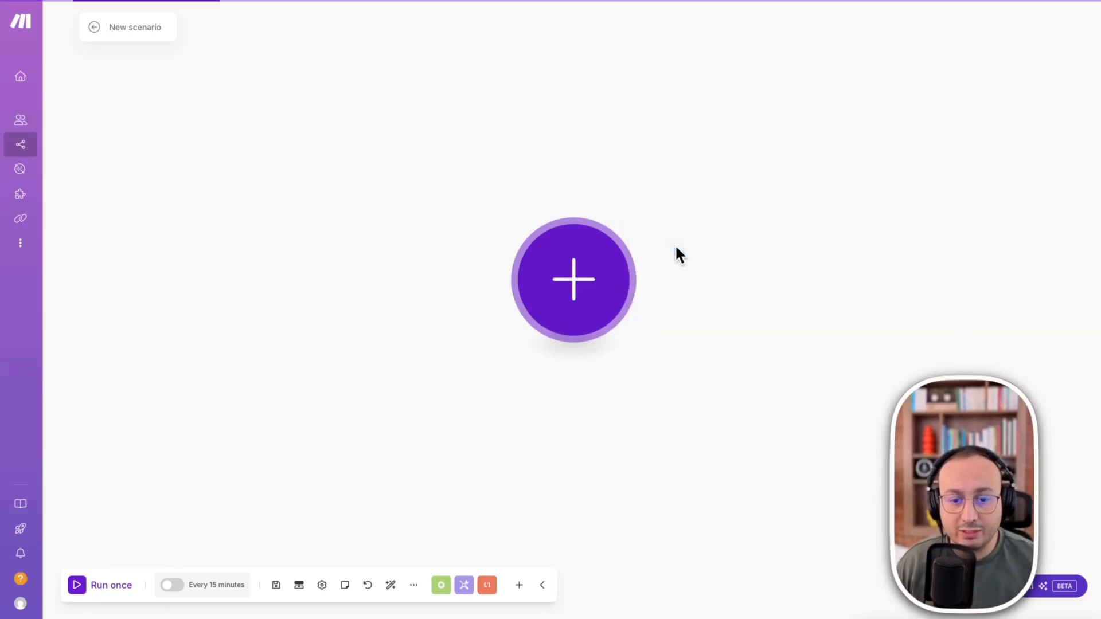
pyautogui.moveTo(287, 92)
pyautogui.mouseDown()
pyautogui.moveTo(486, 134)
pyautogui.moveTo(567, 229)
pyautogui.mouseUp()
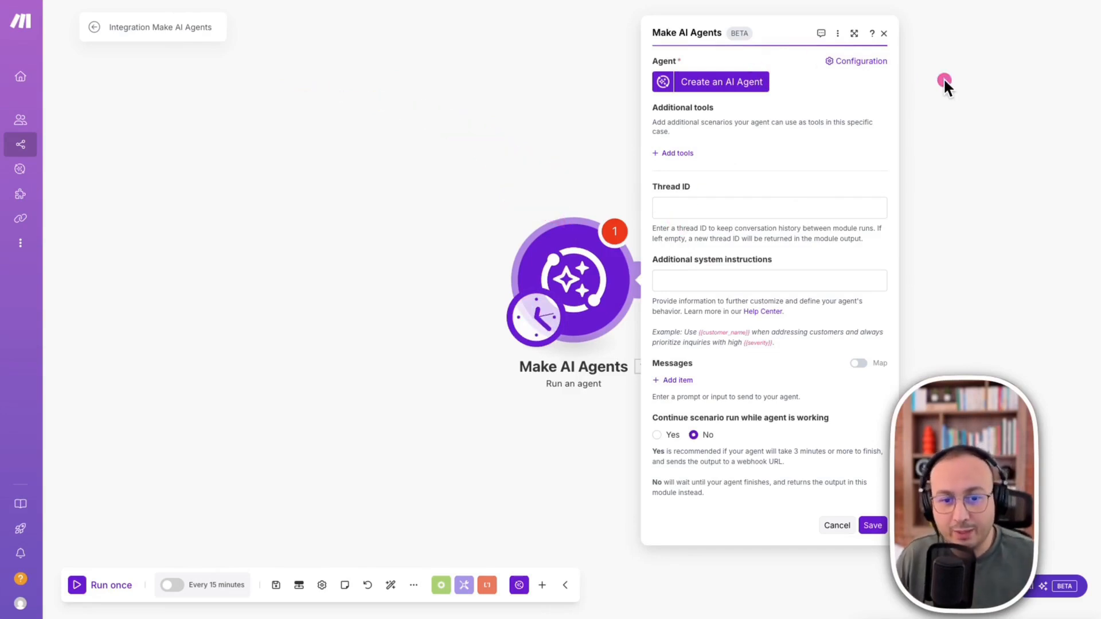
pyautogui.moveTo(1055, 225)
pyautogui.mouseDown()
pyautogui.moveTo(904, 102)
pyautogui.moveTo(776, 82)
pyautogui.mouseUp()
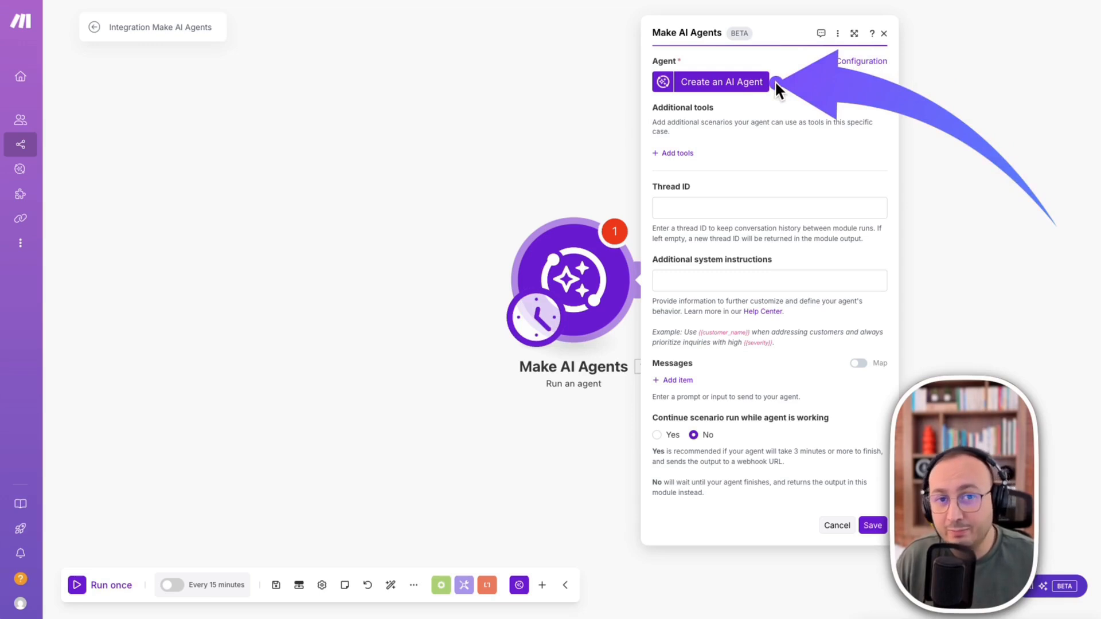
pyautogui.moveTo(356, 65); pyautogui.dragTo(414, 148)
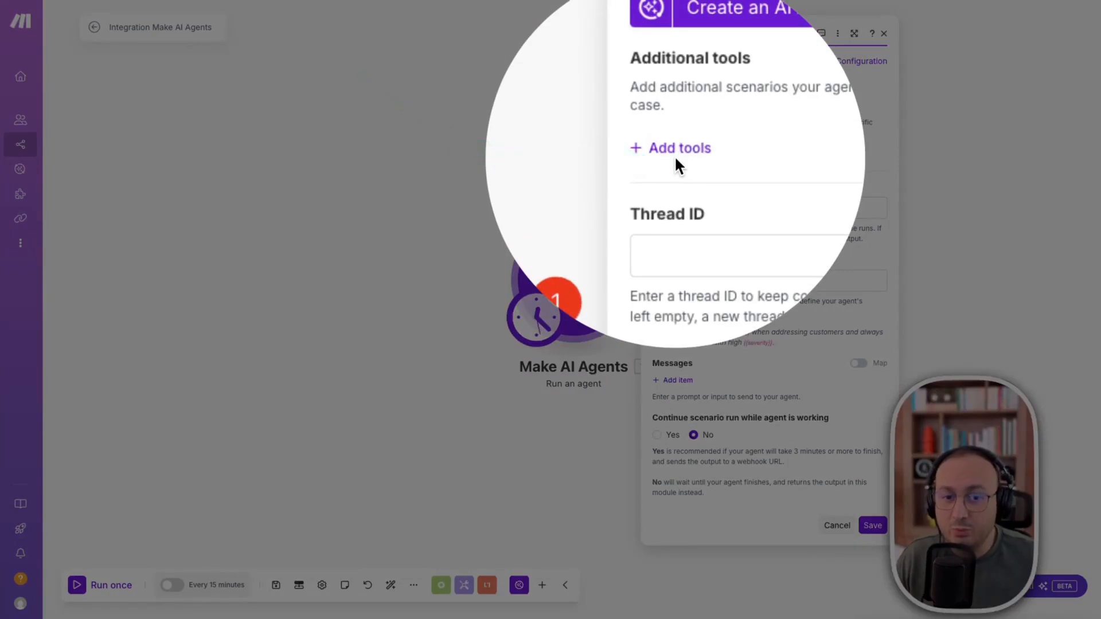
pyautogui.click(675, 156)
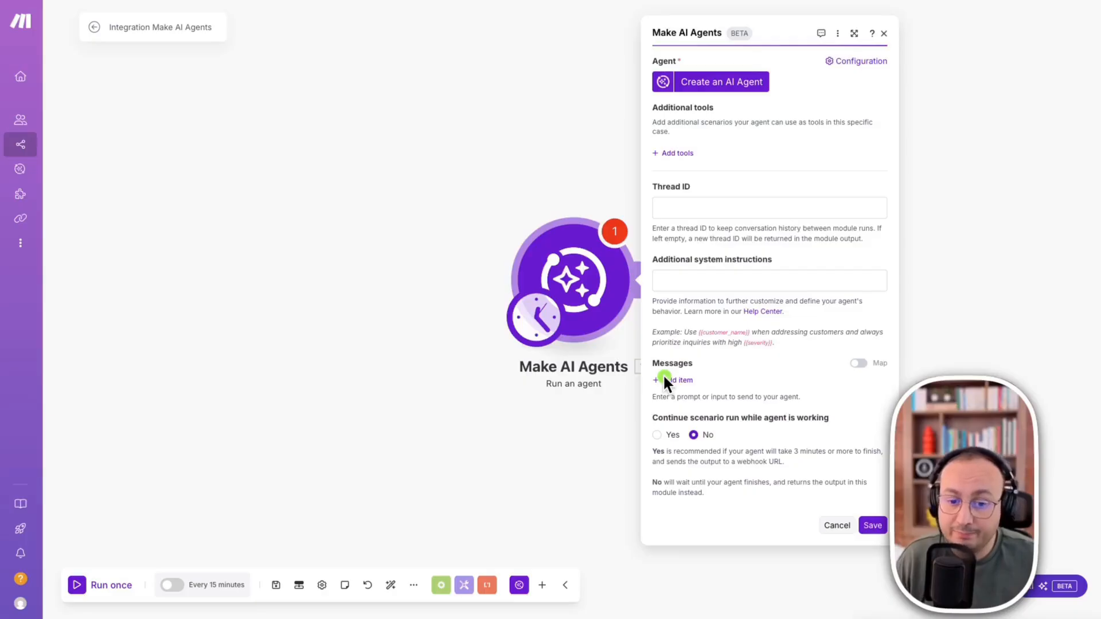
pyautogui.moveTo(999, 197)
pyautogui.mouseDown()
pyautogui.moveTo(793, 300)
pyautogui.moveTo(721, 364)
pyautogui.mouseUp()
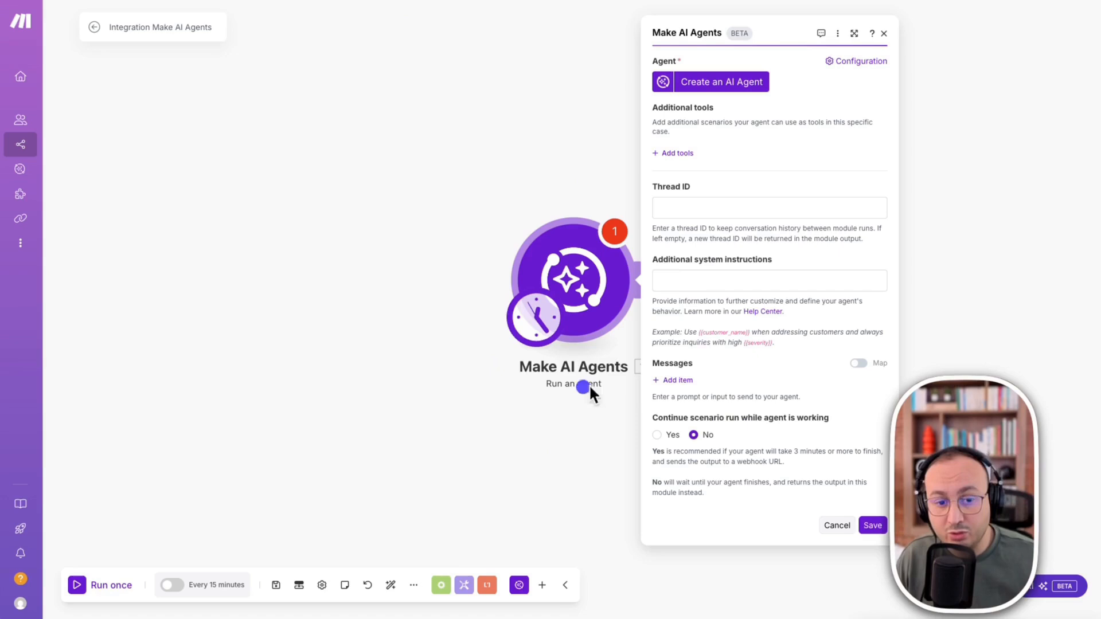
pyautogui.moveTo(457, 324)
pyautogui.mouseDown()
pyautogui.moveTo(77, 65)
pyautogui.moveTo(147, 55)
pyautogui.mouseUp()
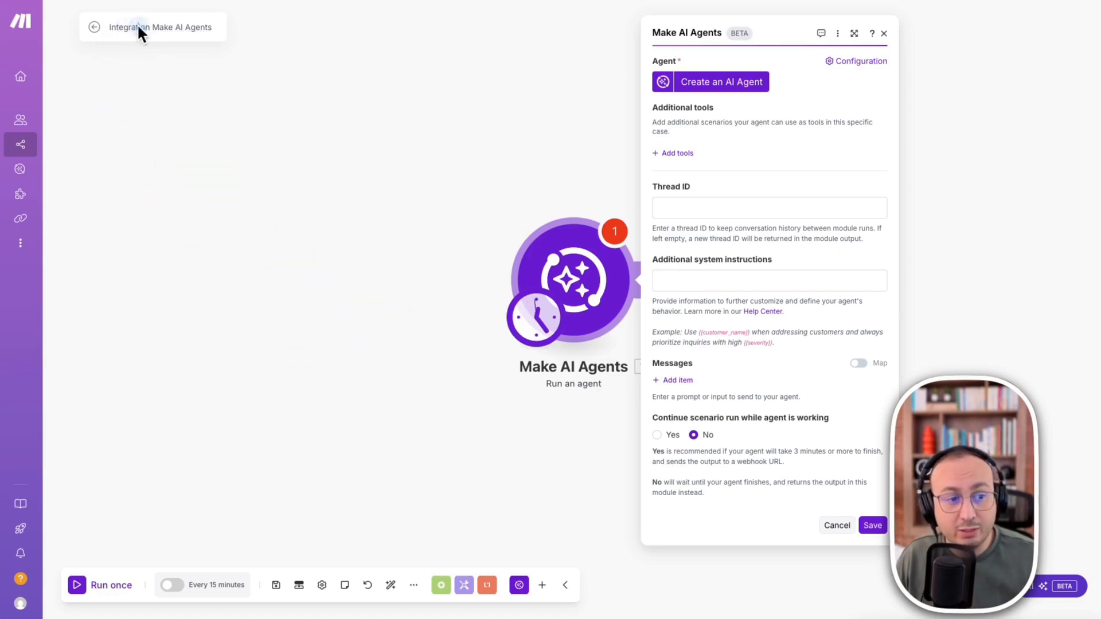
# - Rename the scenario as "Principal - Make AI Agents"
pyautogui.moveTo(149, 26); pyautogui.dragTo(53, 30)
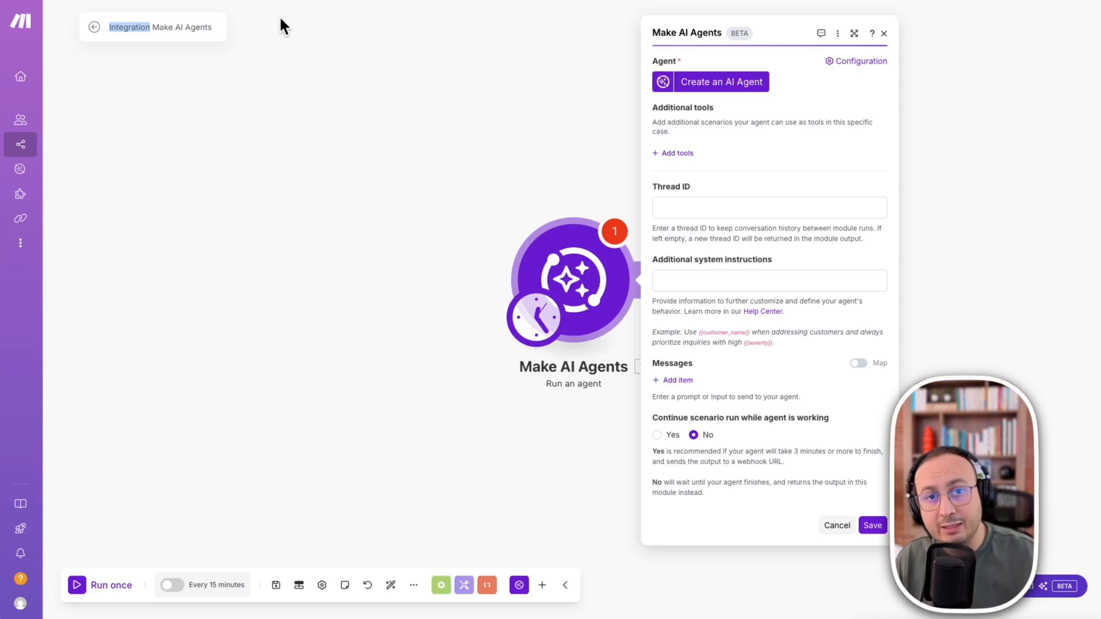
pyautogui.press('BackSpace')
pyautogui.write('Prin')
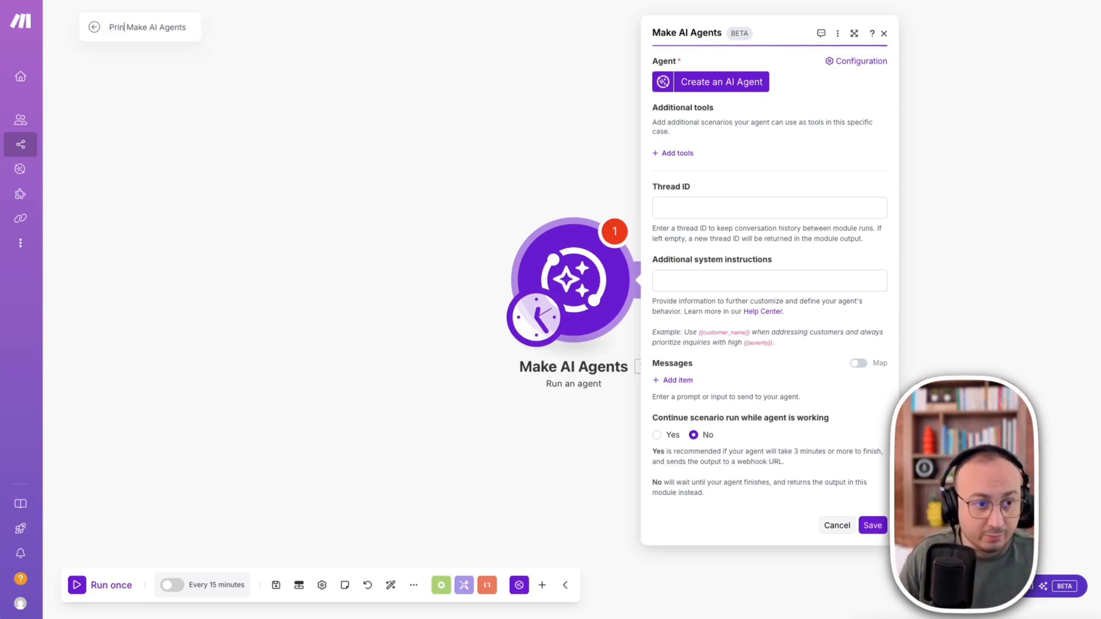
pyautogui.write('cipal')
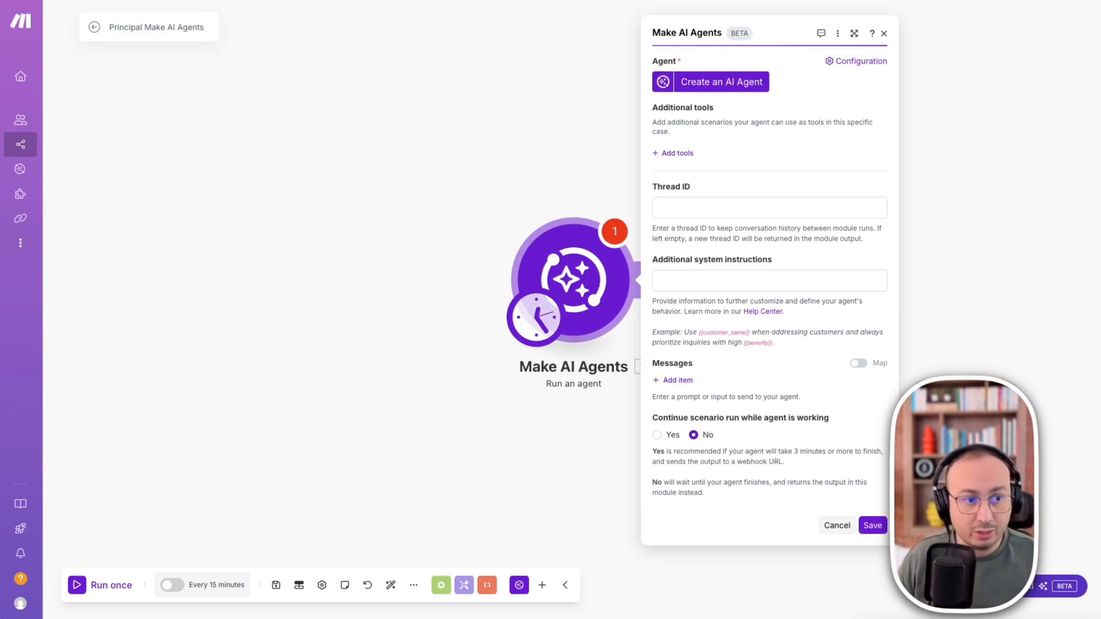
pyautogui.write(' -')
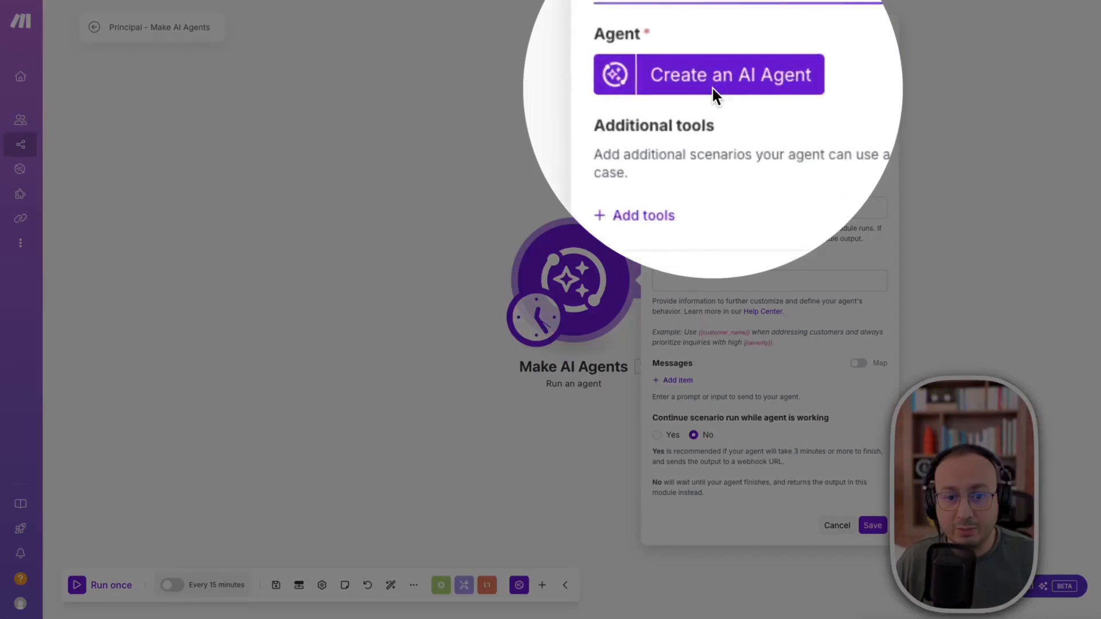
# - Start creating an AI agent for the module and open the form for a new connection
pyautogui.click(736, 86)
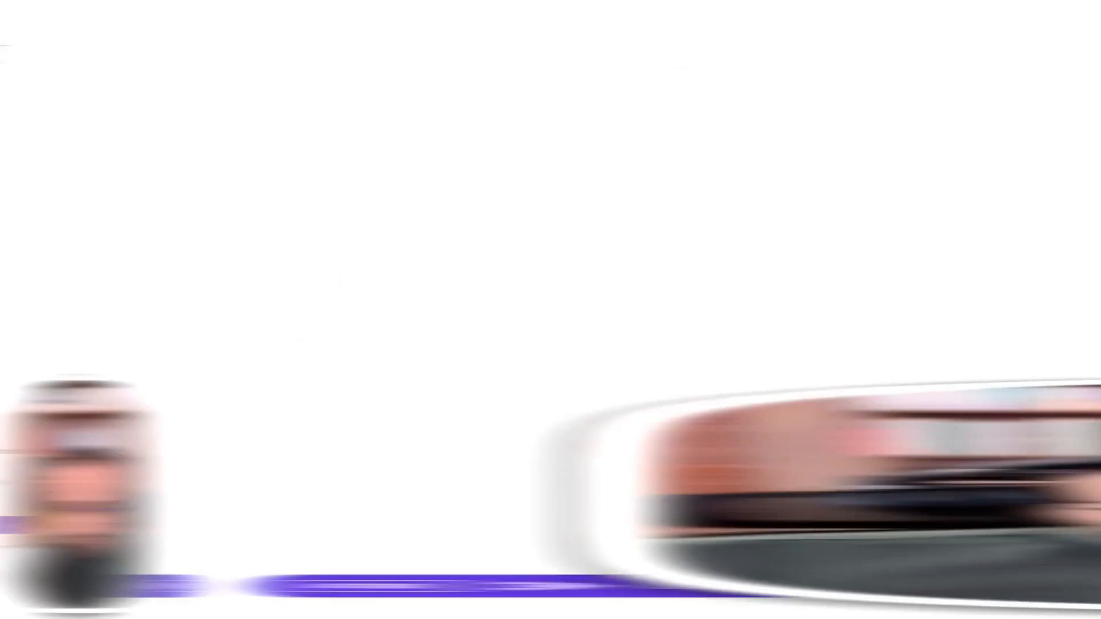
pyautogui.click(712, 85)
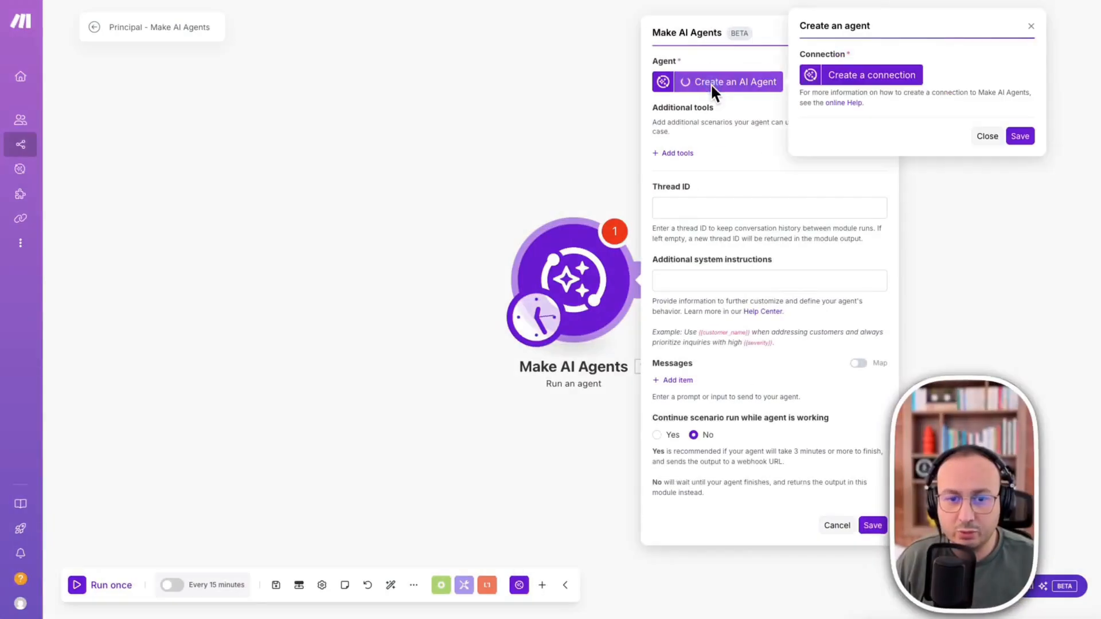
pyautogui.click(888, 79)
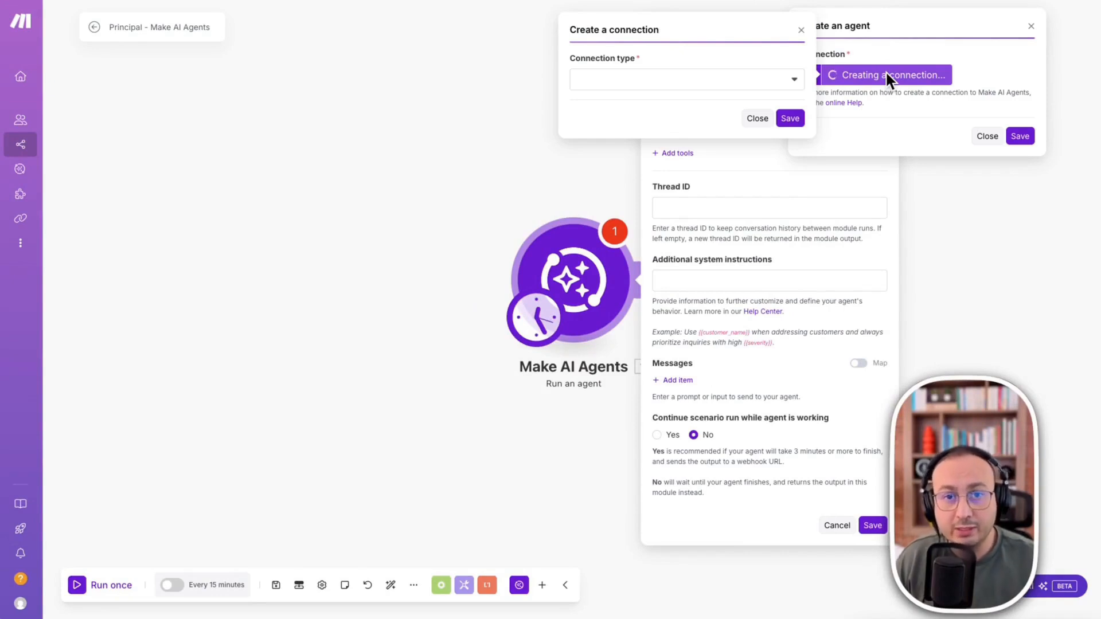
# - Set the new connection's type to OpenAI
pyautogui.click(769, 80)
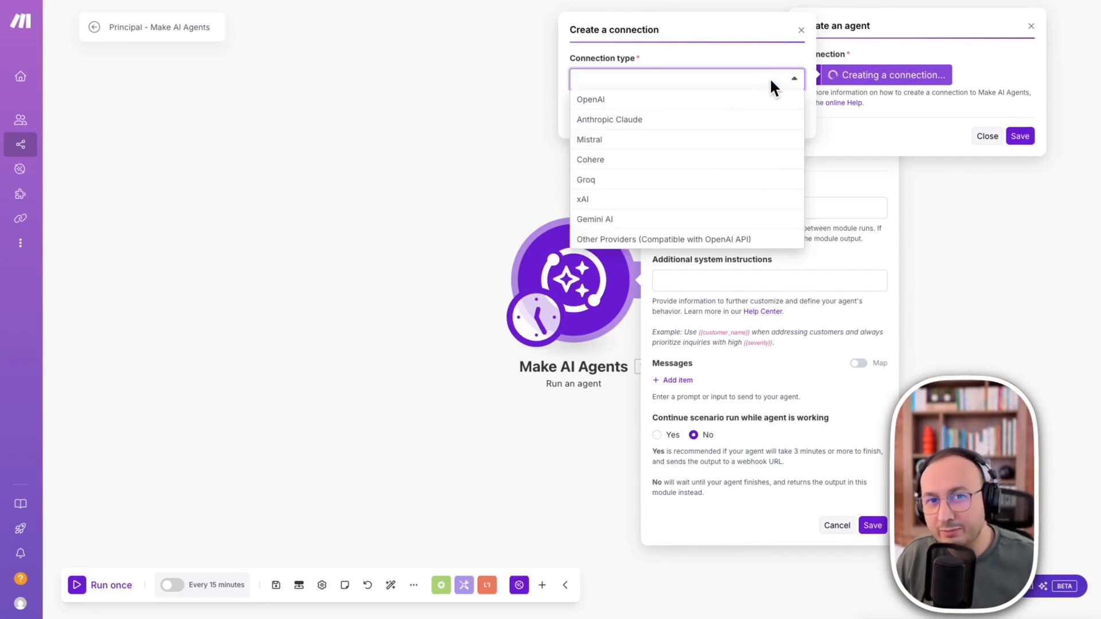
pyautogui.click(606, 66)
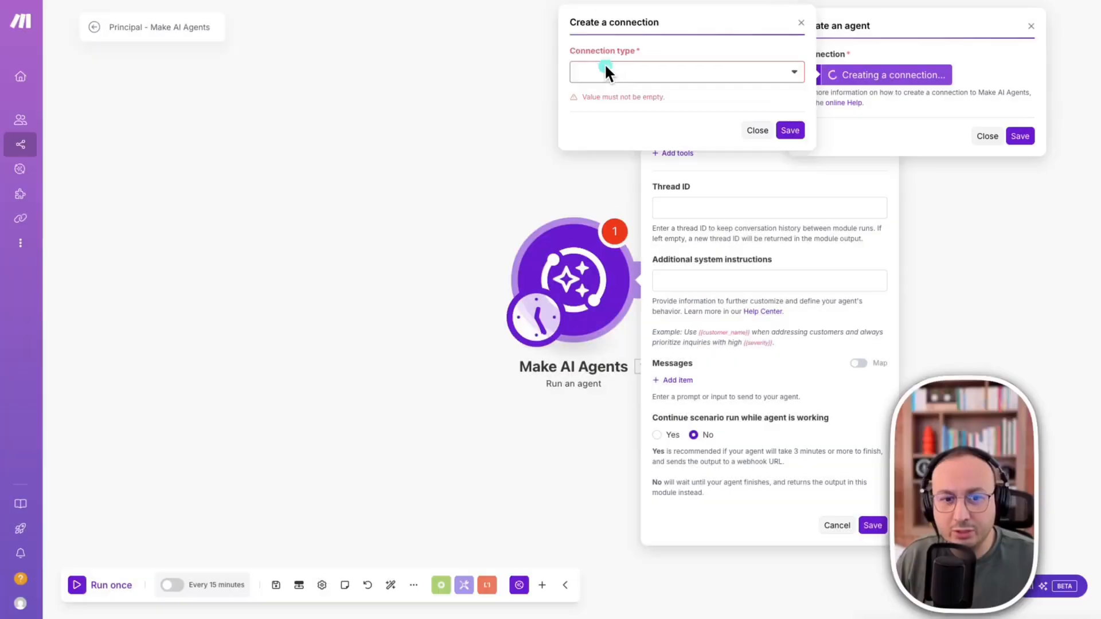
pyautogui.click(621, 70)
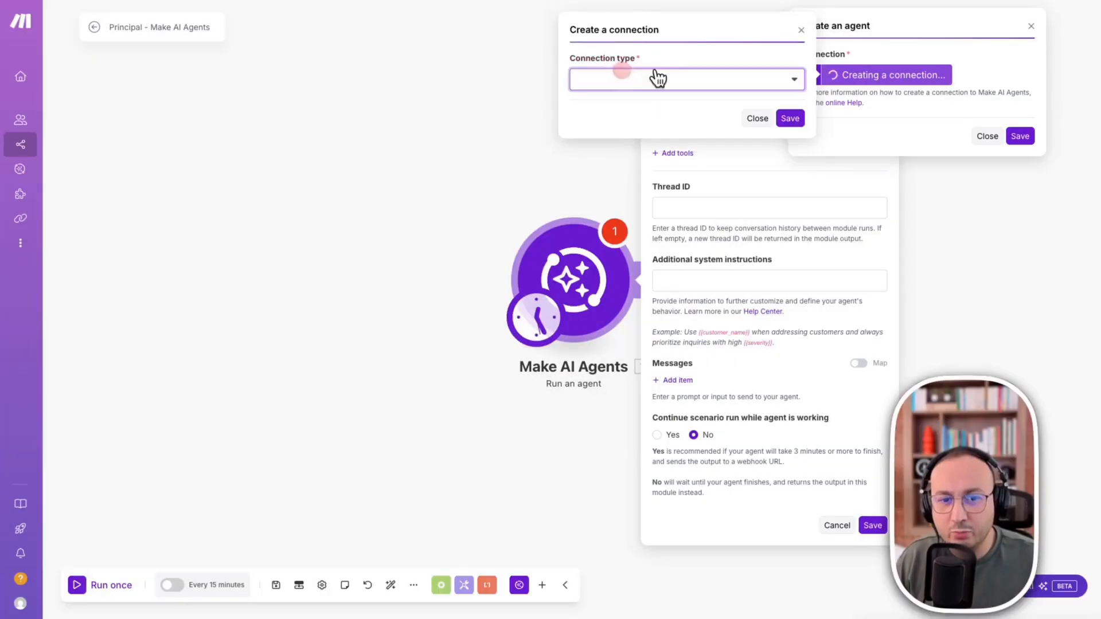
pyautogui.click(766, 74)
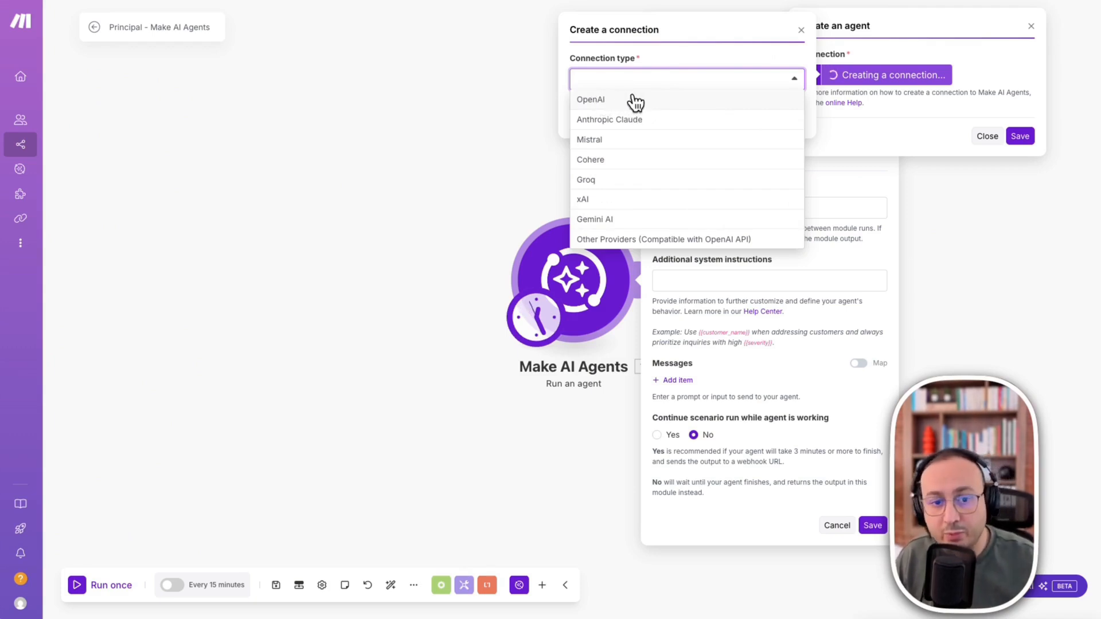
pyautogui.click(602, 101)
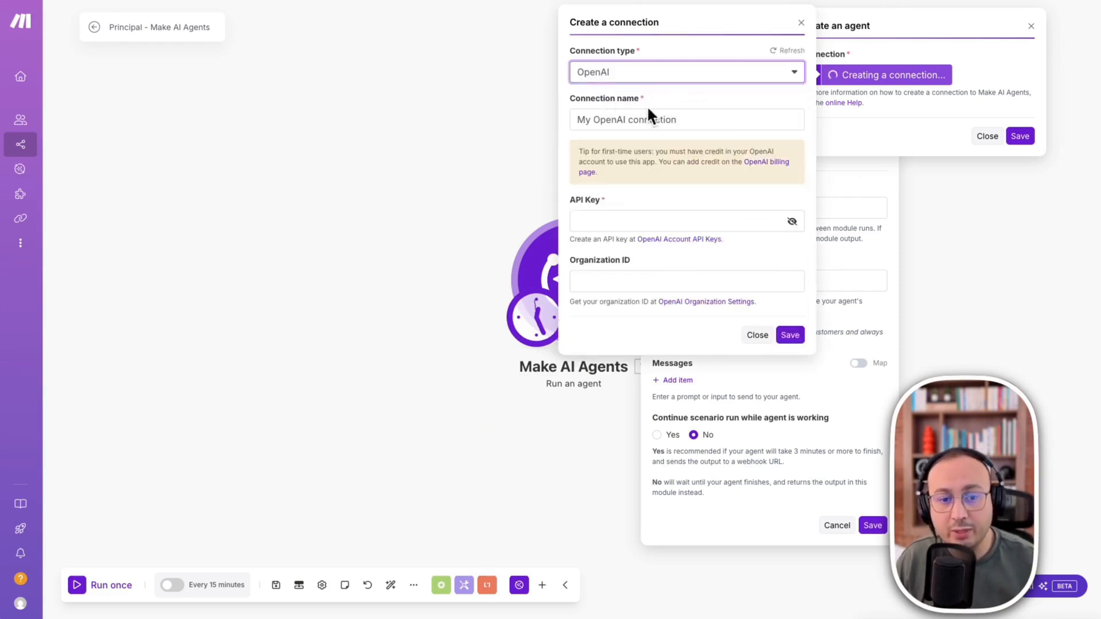
pyautogui.click(640, 73)
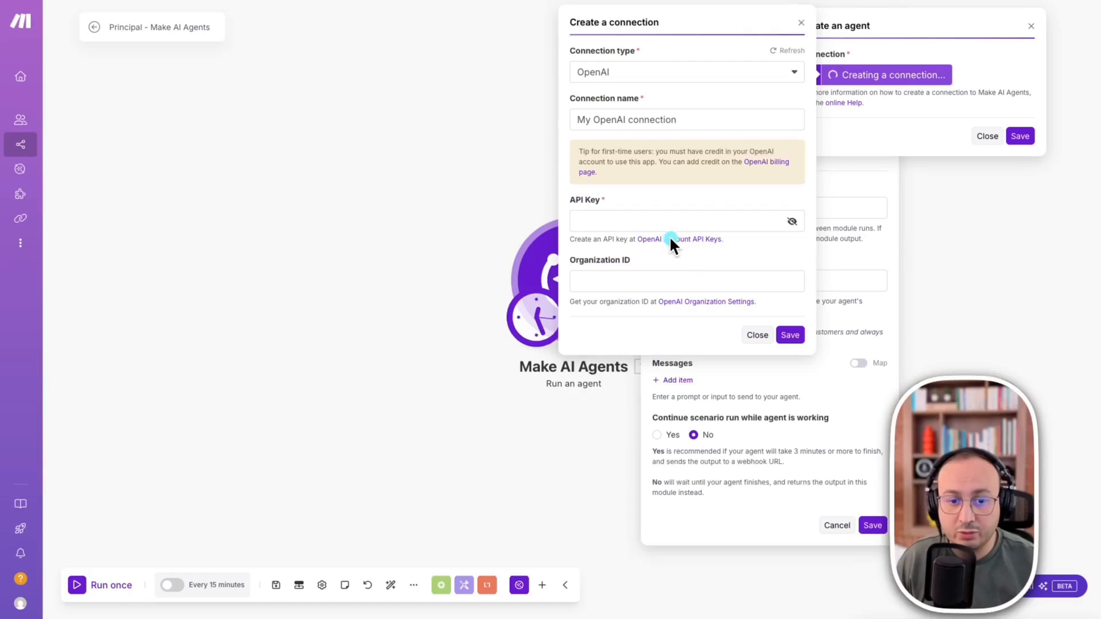
# - Open the OpenAI account API keys page in a new browser tab and log in to the OpenAI Platform
pyautogui.click(668, 238)
pyautogui.rightClick(669, 238)
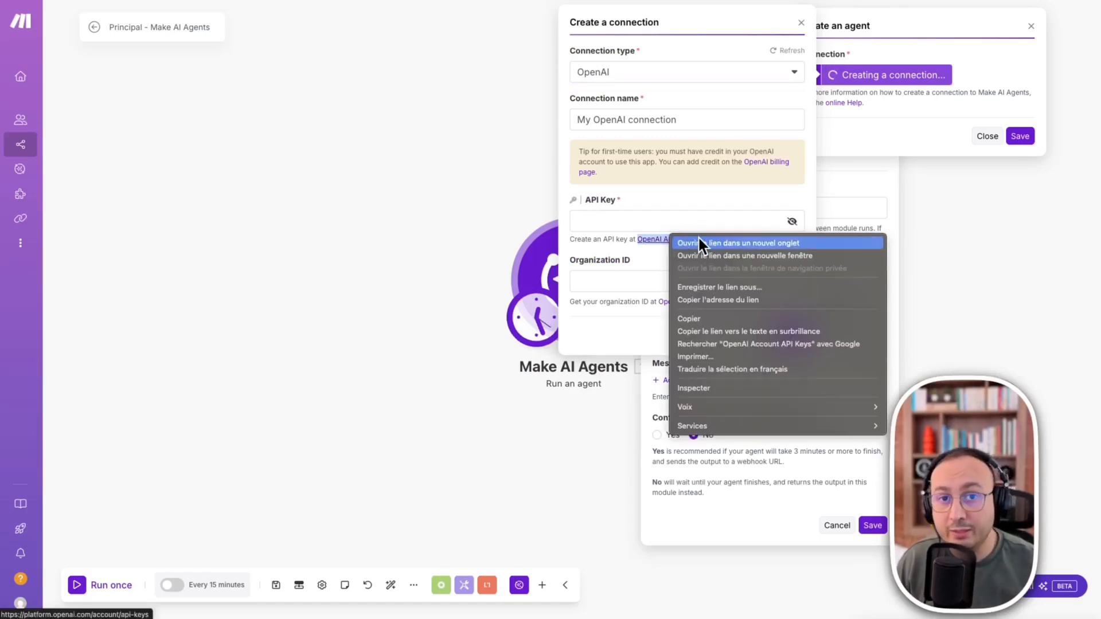
pyautogui.click(727, 241)
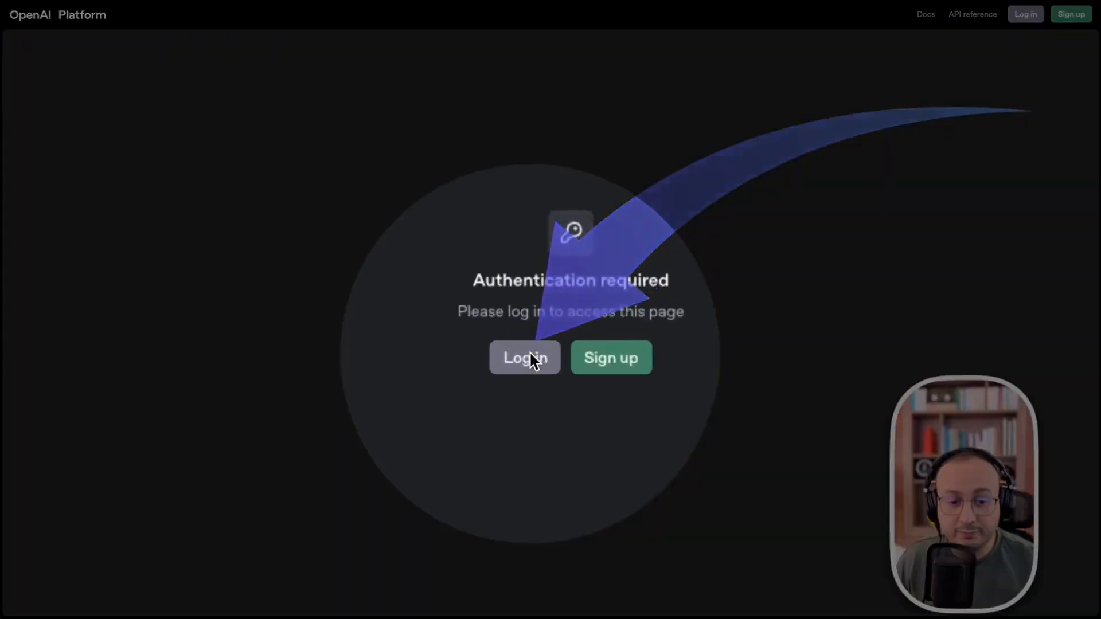
pyautogui.click(529, 355)
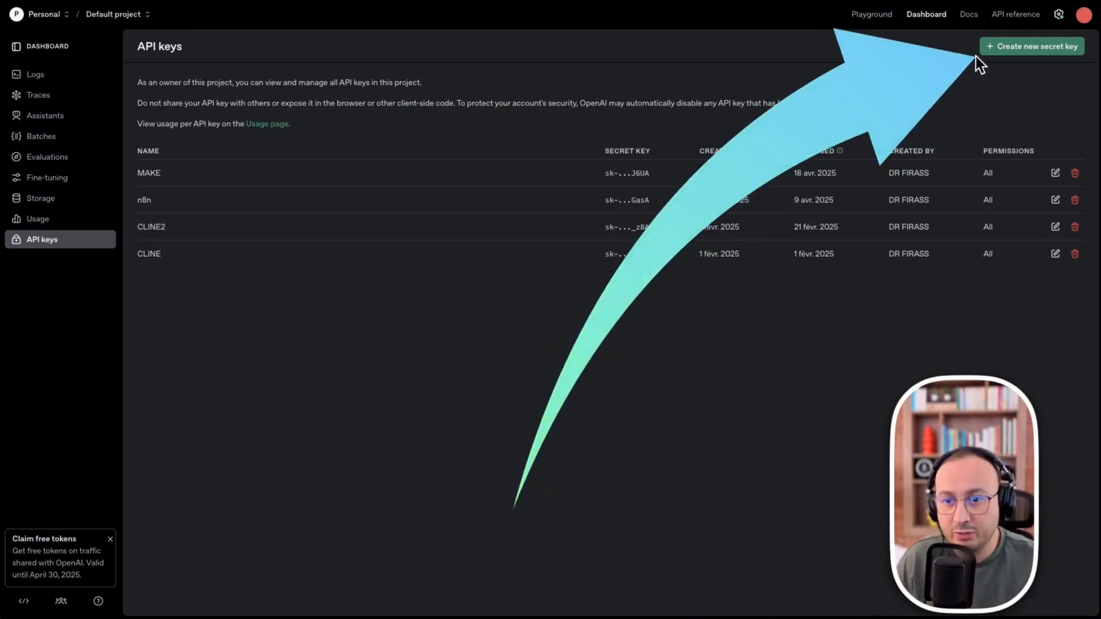
# - Create a new secret API key named "MAKE_demo" in the default project with all permissions
pyautogui.click(1058, 50)
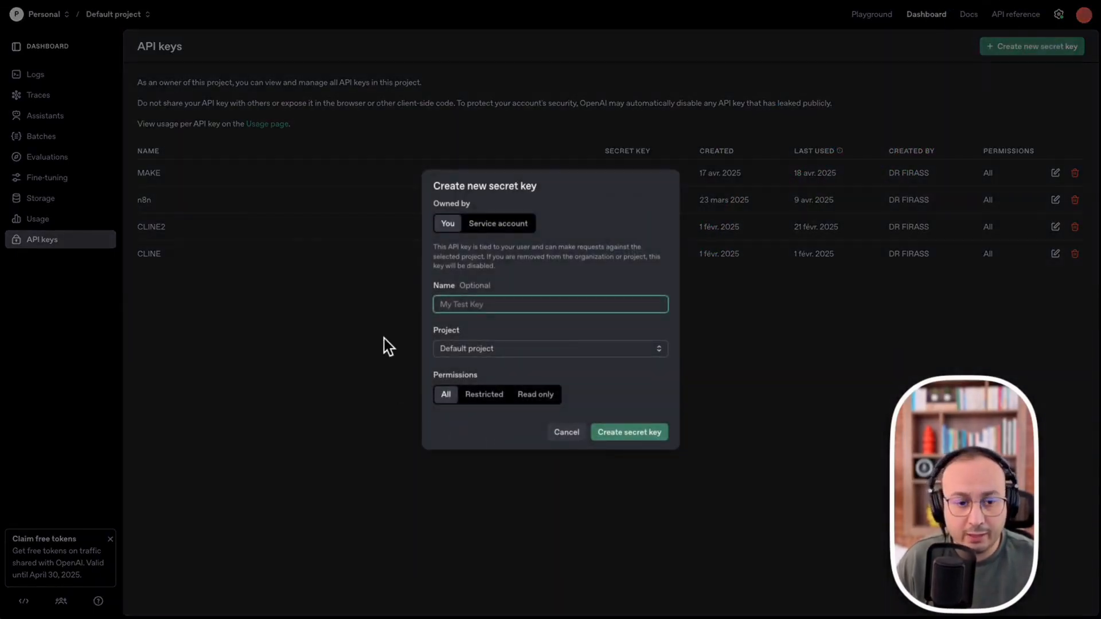
pyautogui.press('capslock')
pyautogui.write('MAKE')
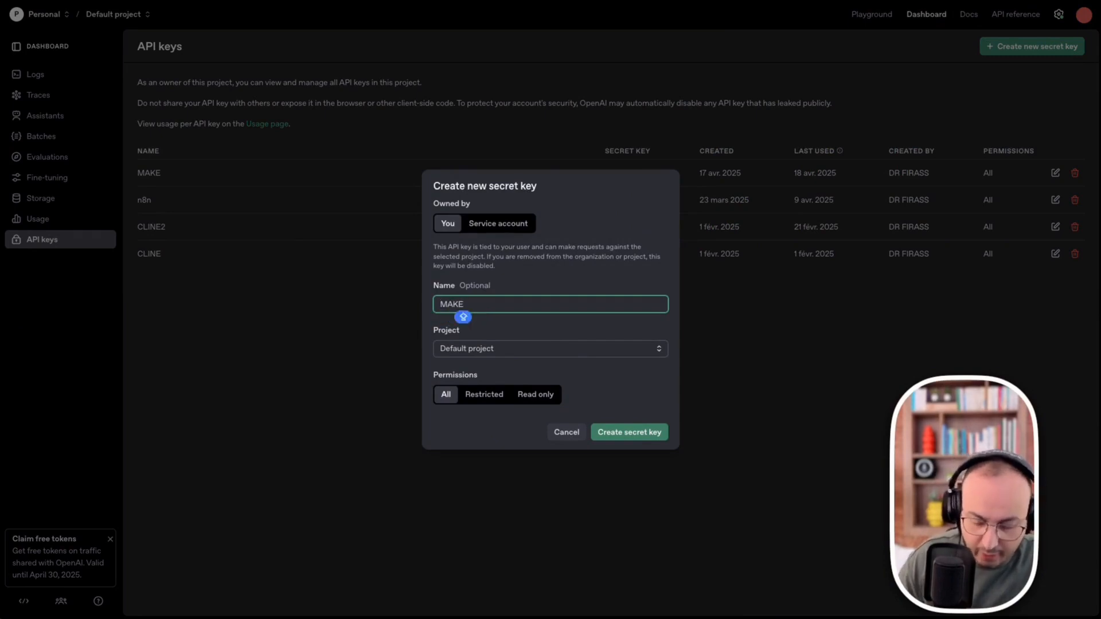
pyautogui.write('_')
pyautogui.press('capslock')
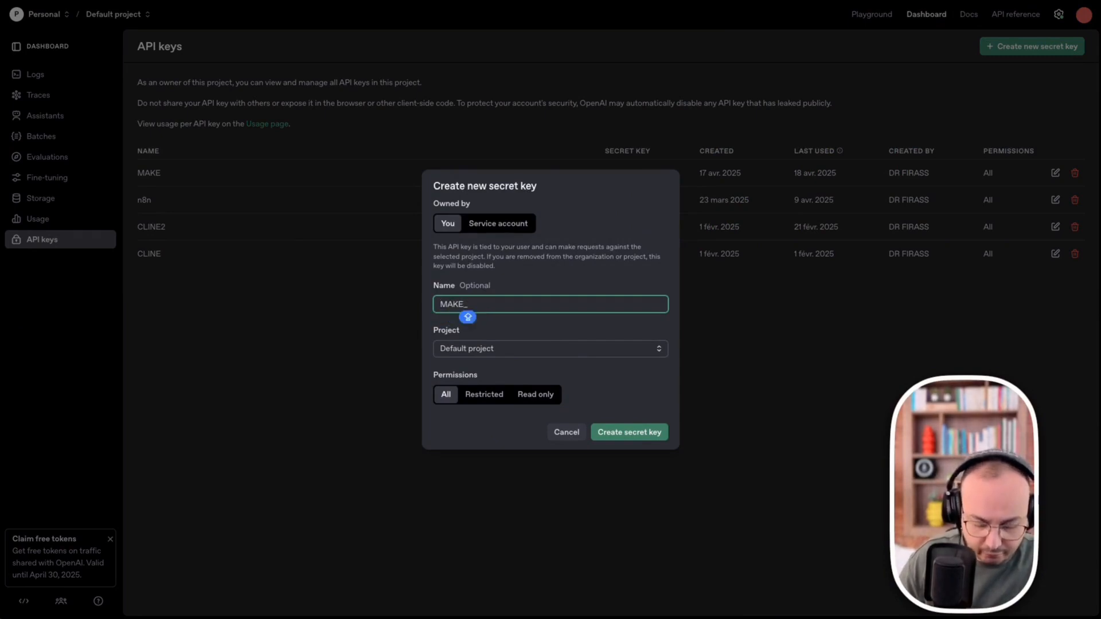
pyautogui.write('dem')
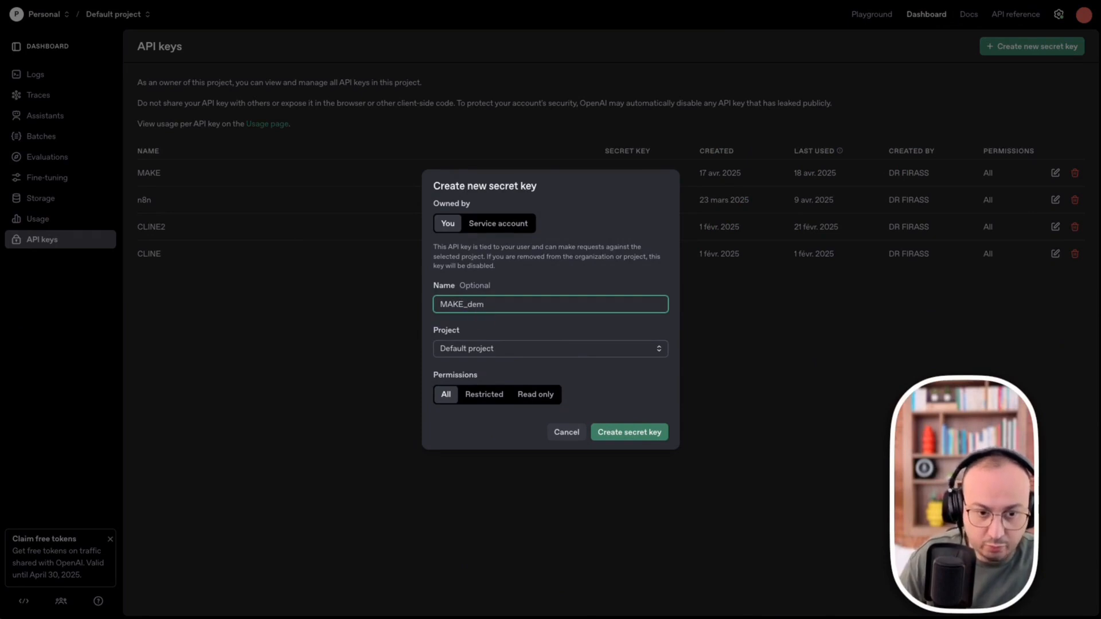
pyautogui.write('o')
pyautogui.click(627, 434)
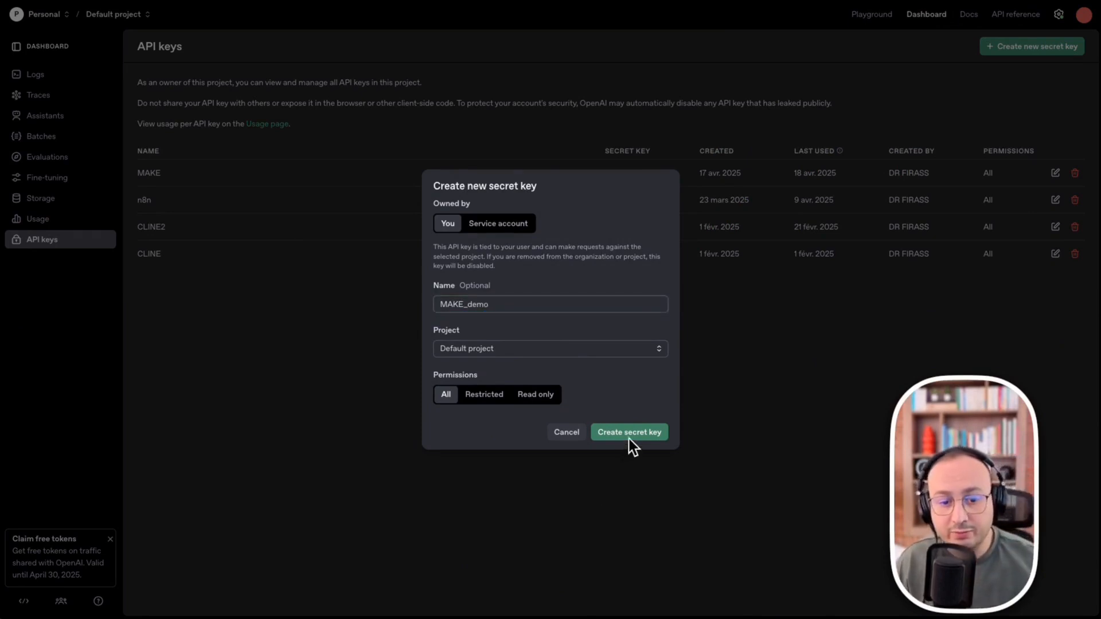
pyautogui.click(633, 434)
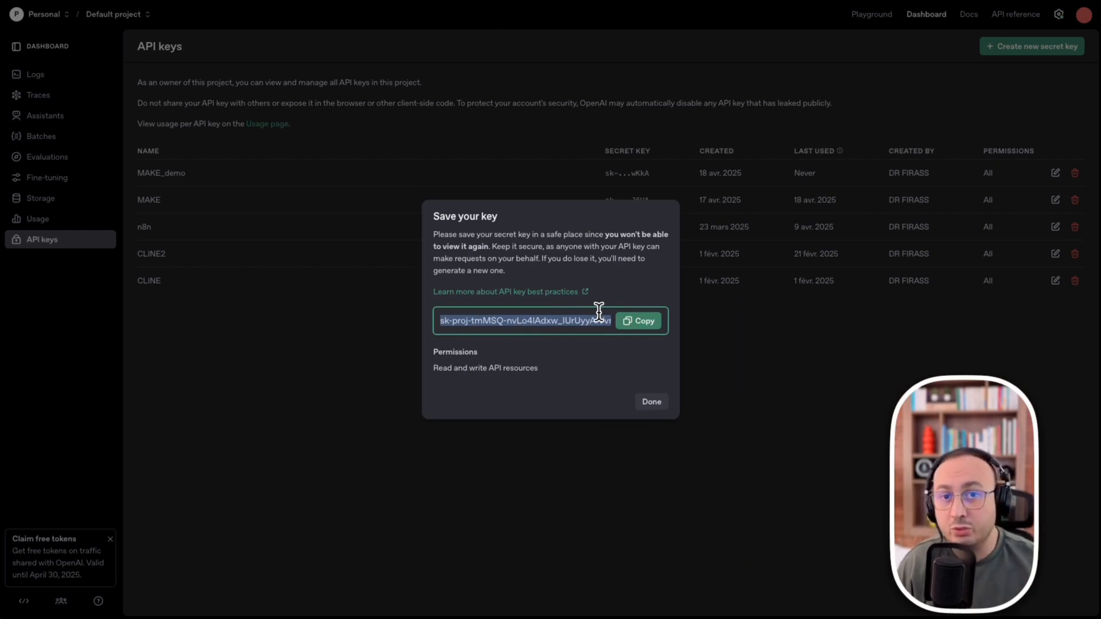
# - Copy the newly created secret key and paste it as the API key of the OpenAI connection in Make
pyautogui.click(636, 324)
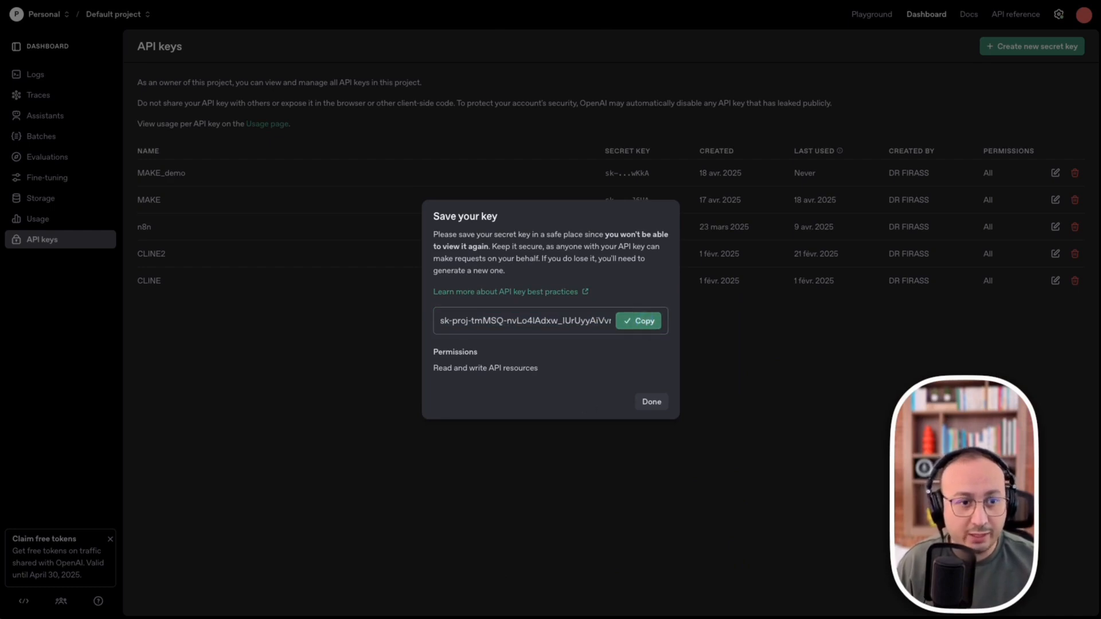
pyautogui.click(423, 0)
pyautogui.click(635, 220)
pyautogui.hotkey('ctrl', 'v')
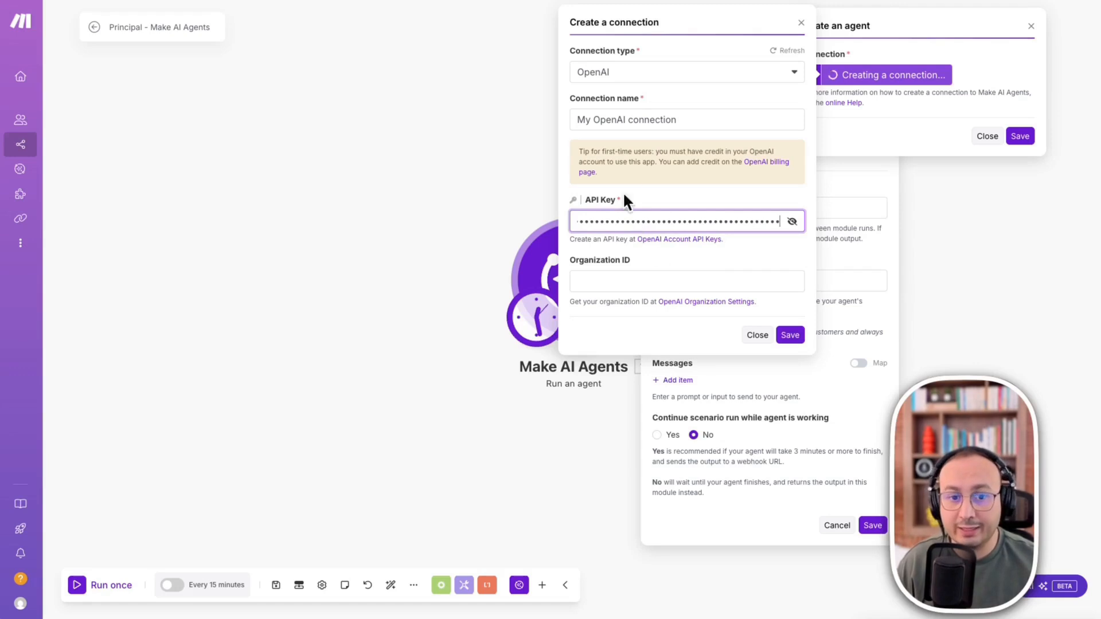
# - Open the OpenAI organization settings page in a separate browser tab and copy the organization ID
pyautogui.click(707, 302)
pyautogui.rightClick(707, 301)
pyautogui.click(721, 307)
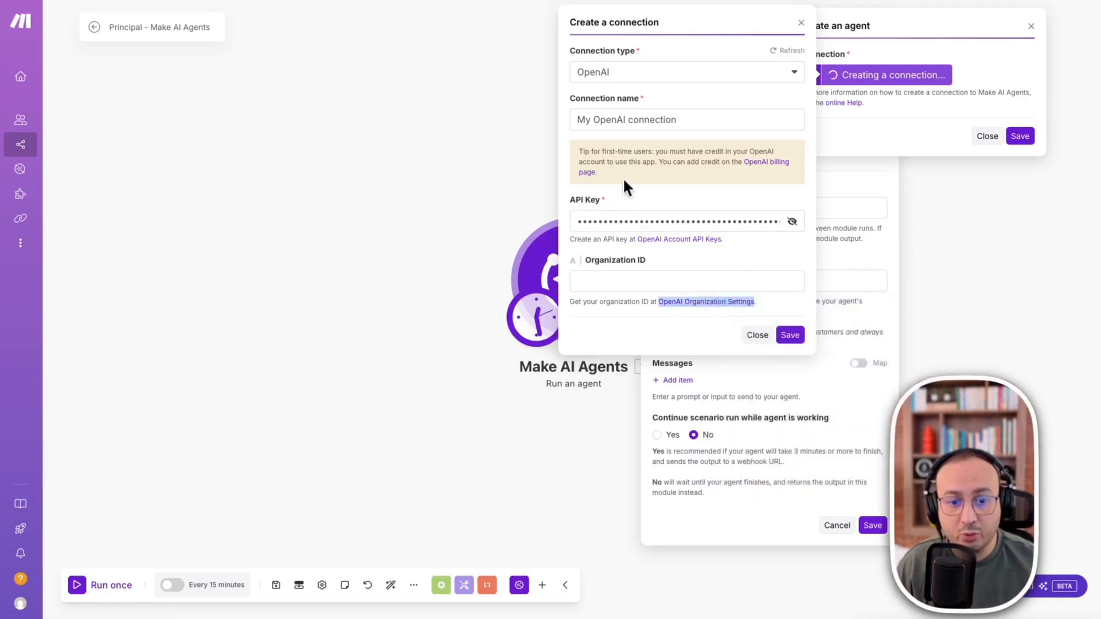
pyautogui.hotkey('ctrl', 'Tab')
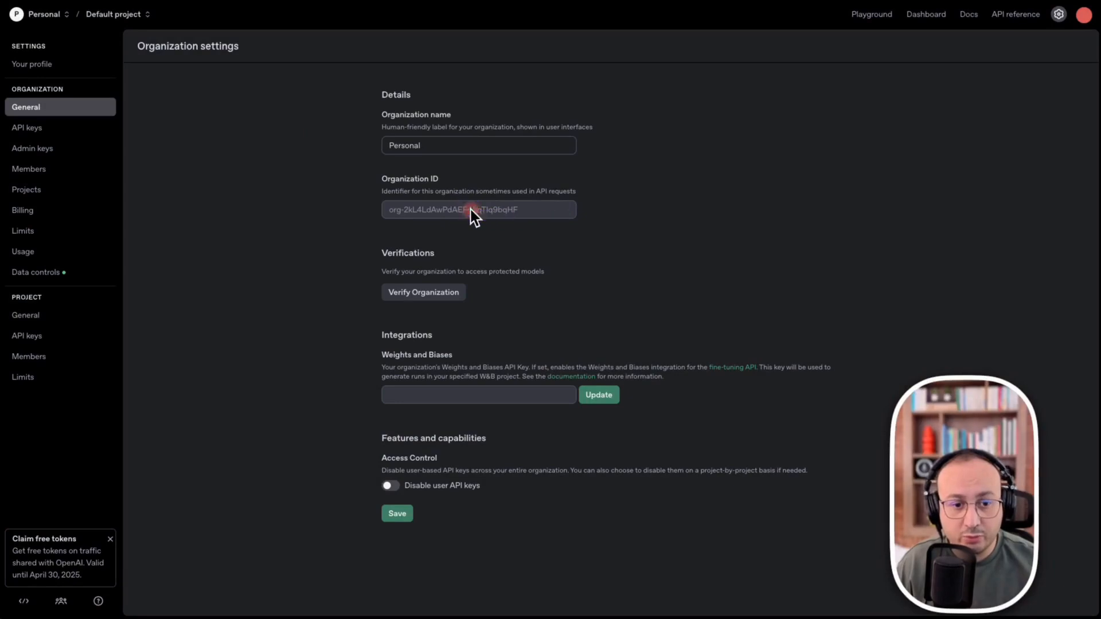
pyautogui.rightClick(416, 211)
pyautogui.rightClick(302, 229)
pyautogui.click(222, 170)
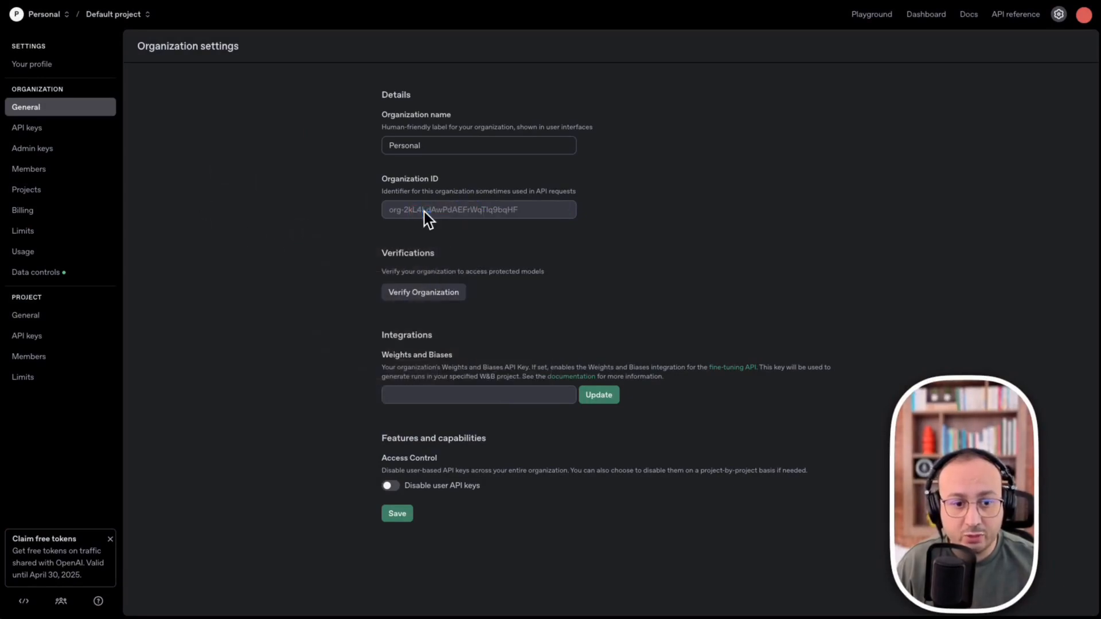
pyautogui.moveTo(520, 210); pyautogui.dragTo(386, 216)
pyautogui.rightClick(401, 210)
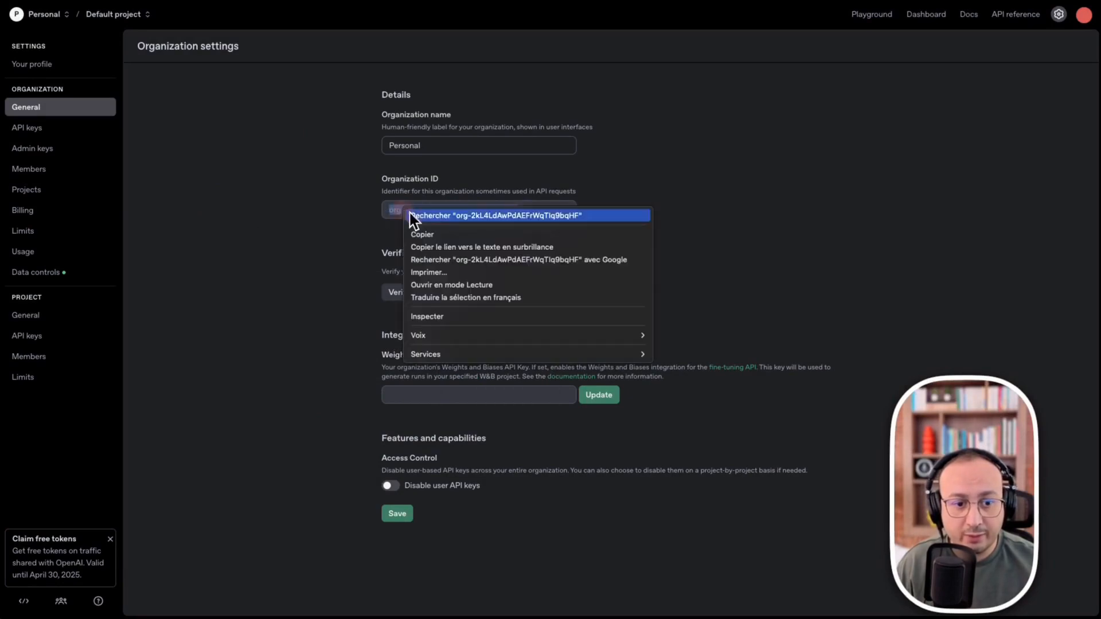
pyautogui.click(445, 236)
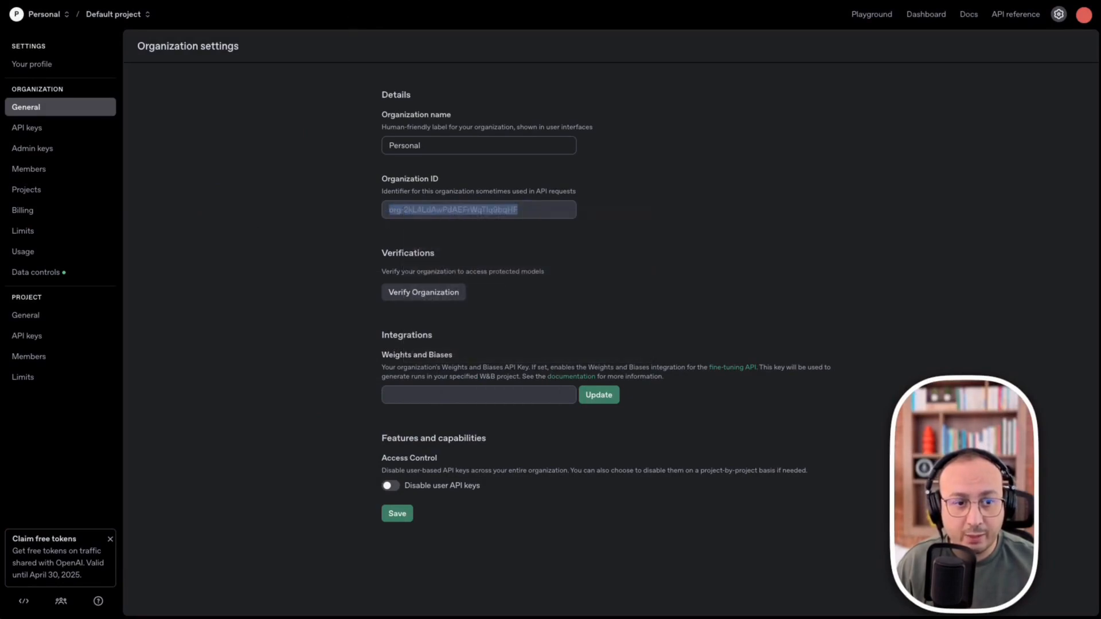
# - Return to Make, paste the copied organization ID into the OpenAI connection and save the connection
pyautogui.hotkey('alt', 'Tab')
pyautogui.click(621, 283)
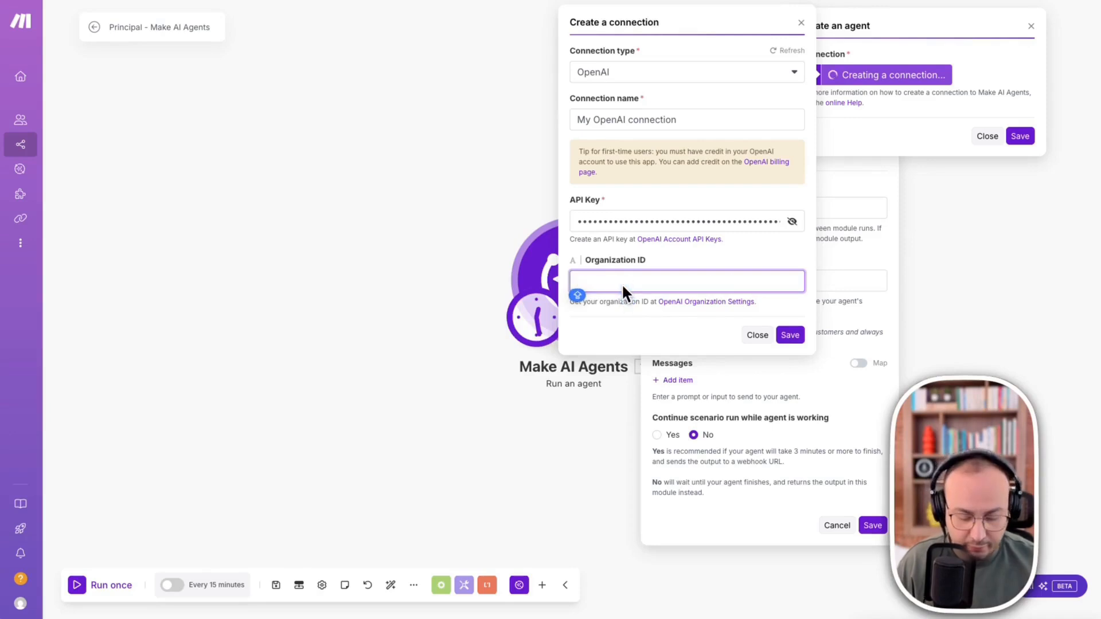
pyautogui.hotkey('ctrl', 'v')
pyautogui.click(790, 336)
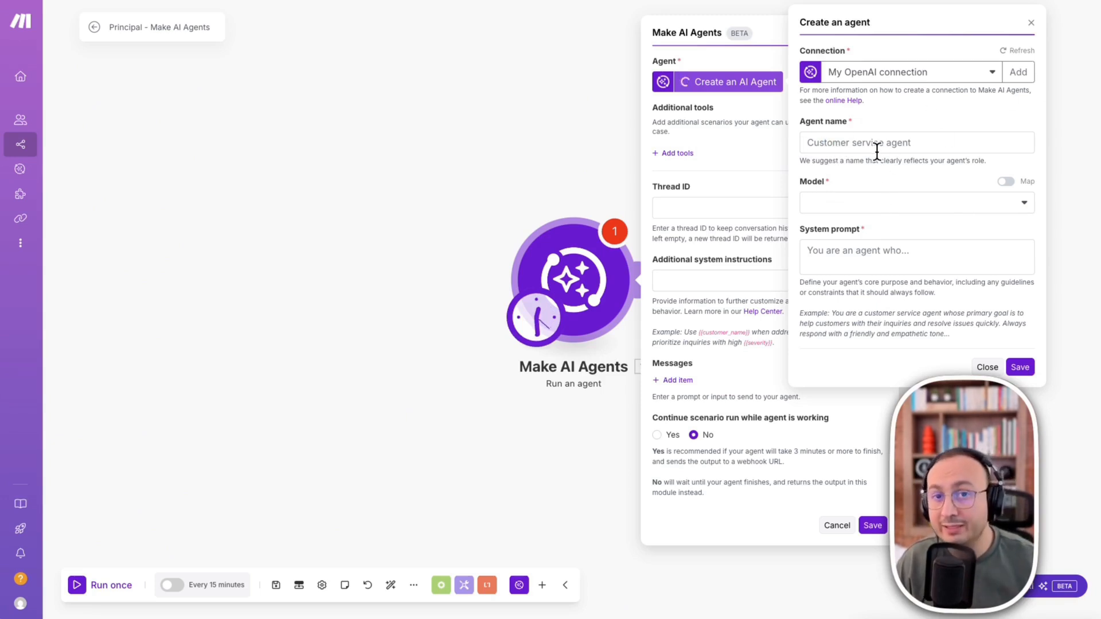
# - Name the agent "AI Assistant" followed by its owner's name and choose gpt-4o-mini as its model
pyautogui.click(829, 142)
pyautogui.hotkey('ctrl', 'v')
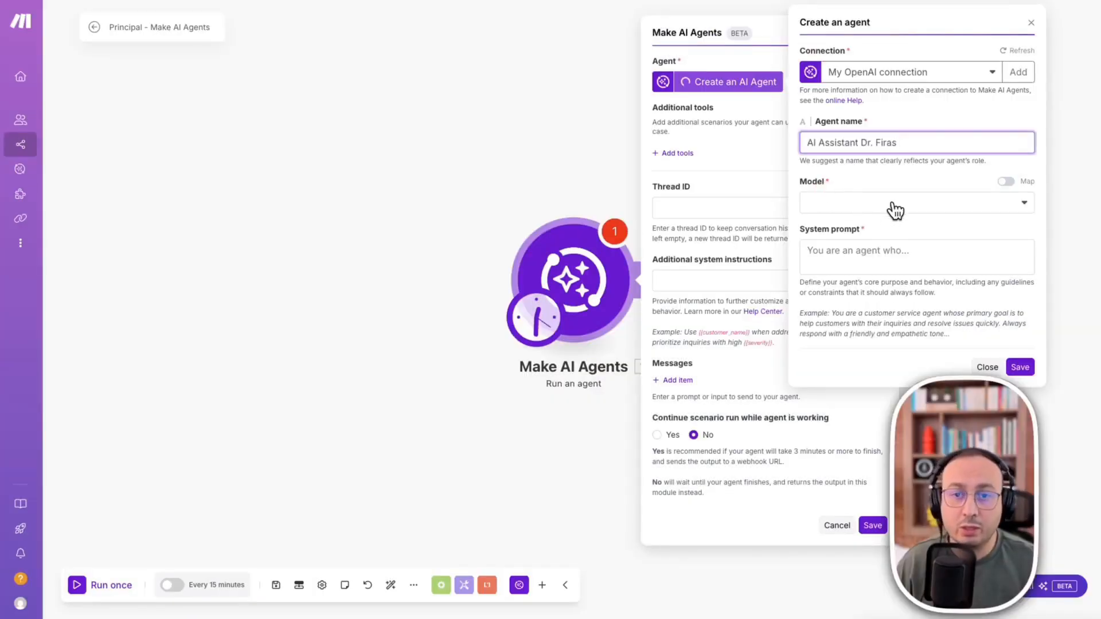
pyautogui.click(893, 206)
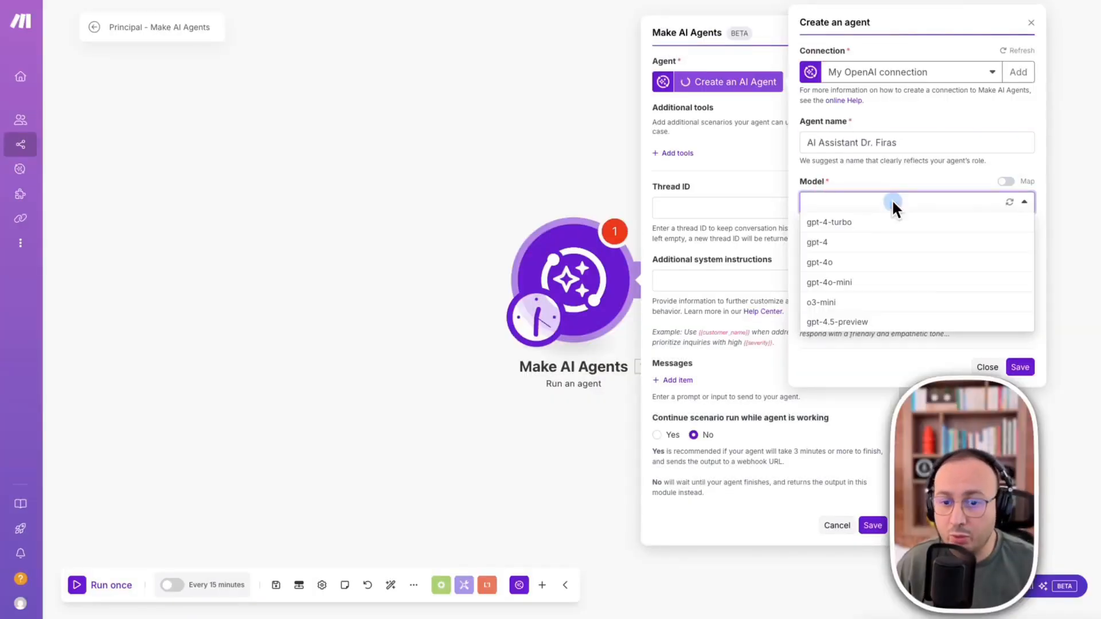
pyautogui.click(830, 281)
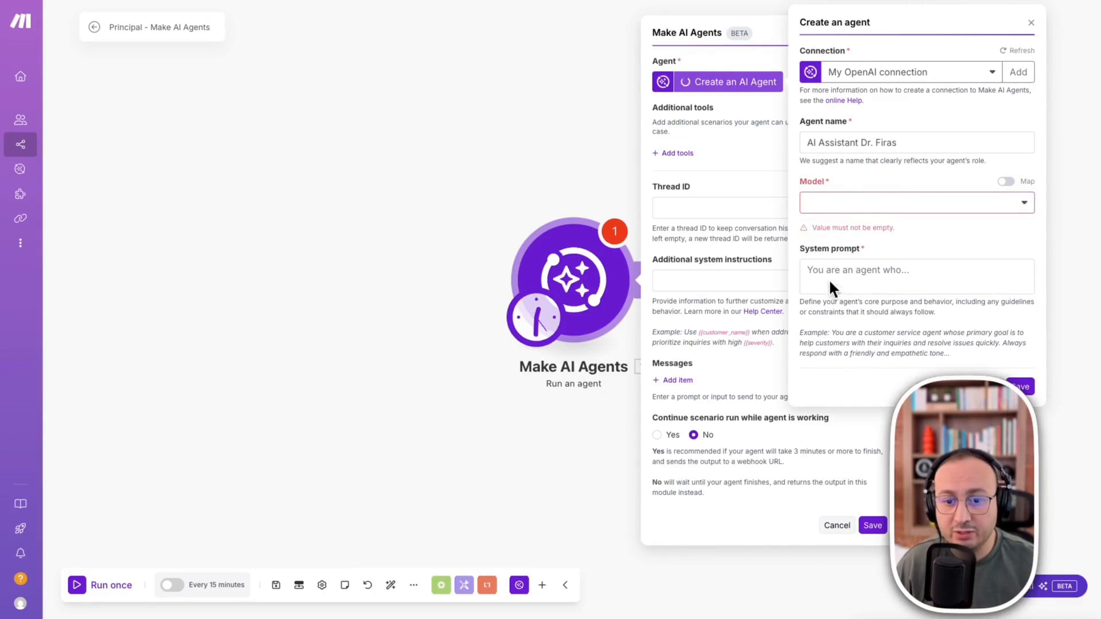
pyautogui.click(833, 202)
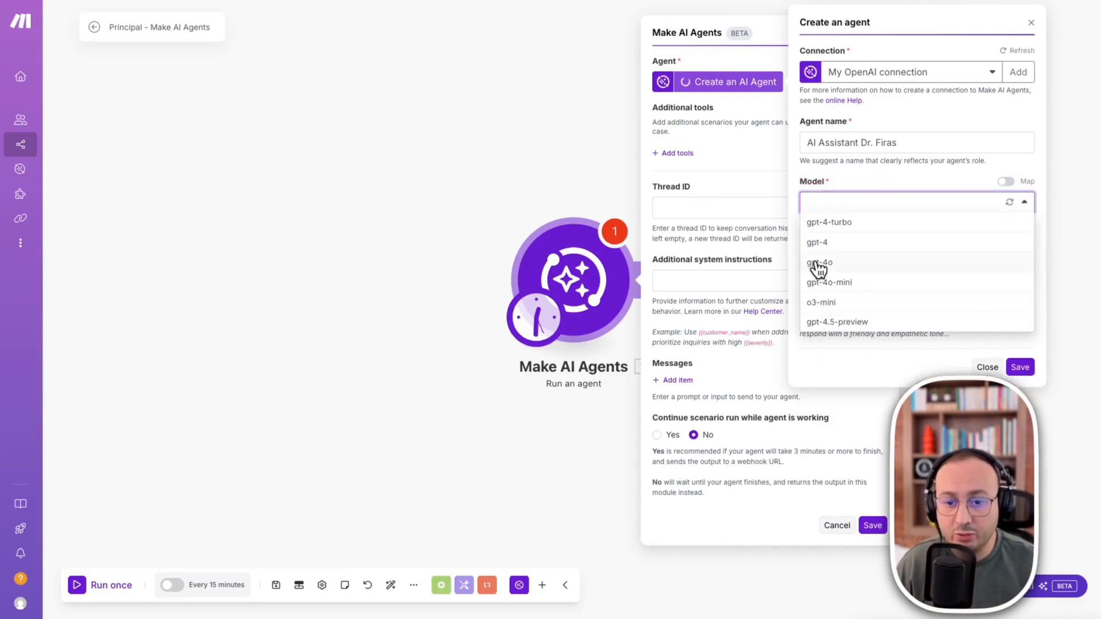
pyautogui.click(837, 272)
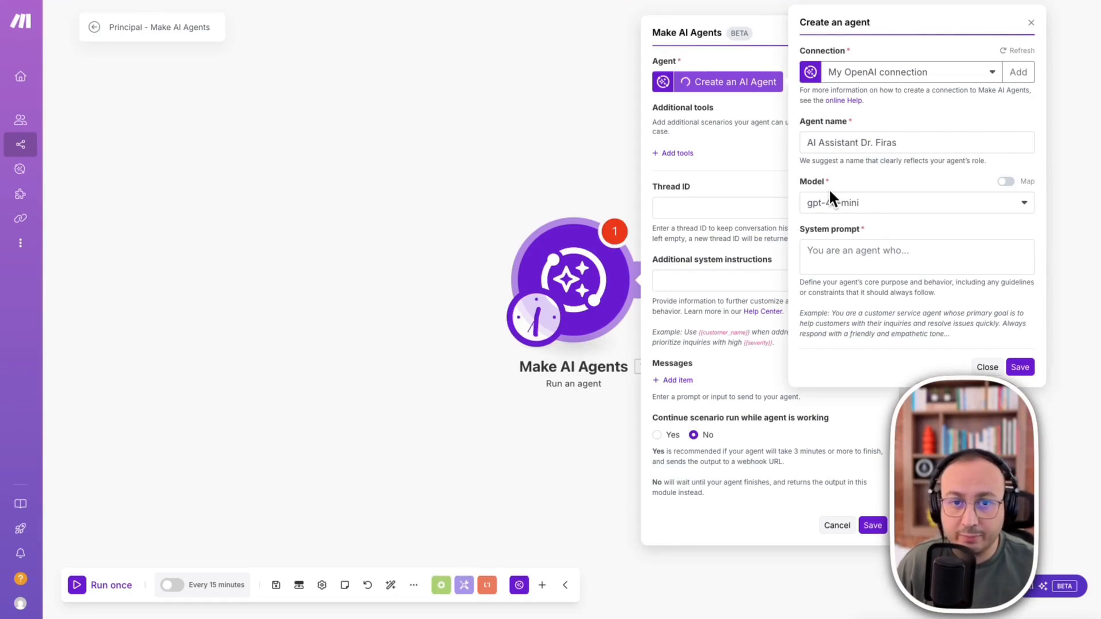
# - Write a system prompt defining an AI assistant that helps its owner complete his daily tasks, and save the agent and its module
pyautogui.click(832, 239)
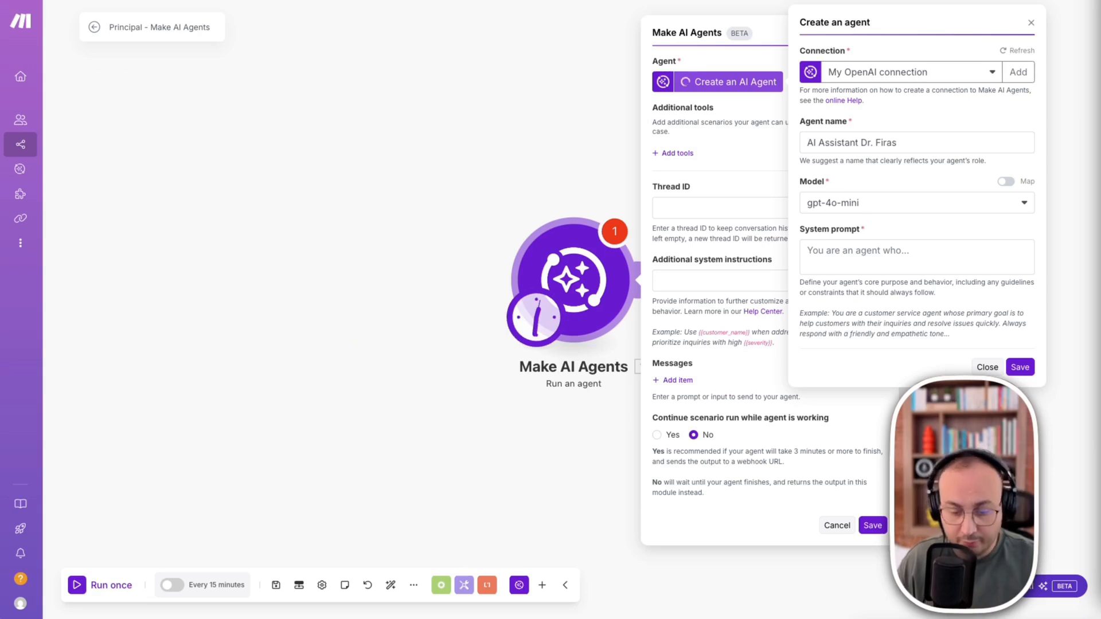
pyautogui.click(816, 250)
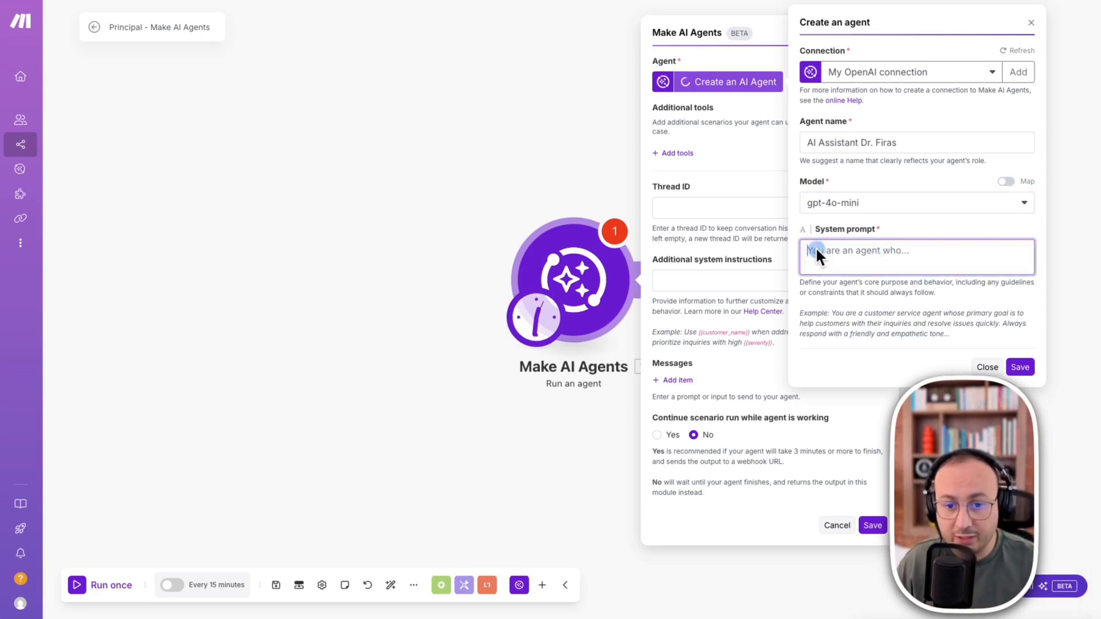
pyautogui.hotkey('ctrl', 'v')
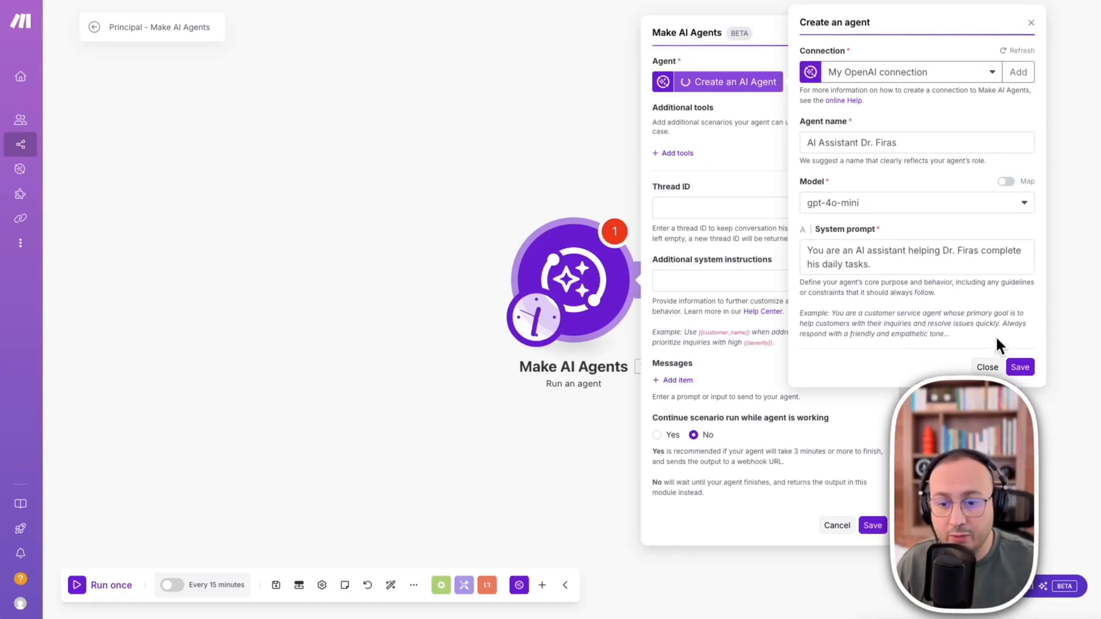
pyautogui.click(849, 70)
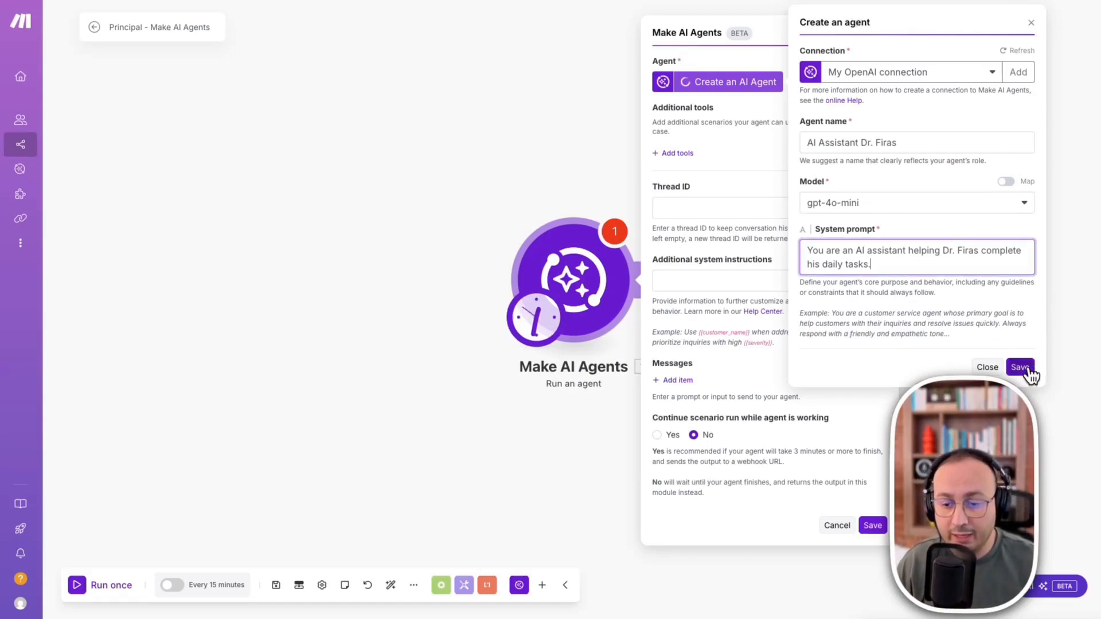
pyautogui.click(1025, 365)
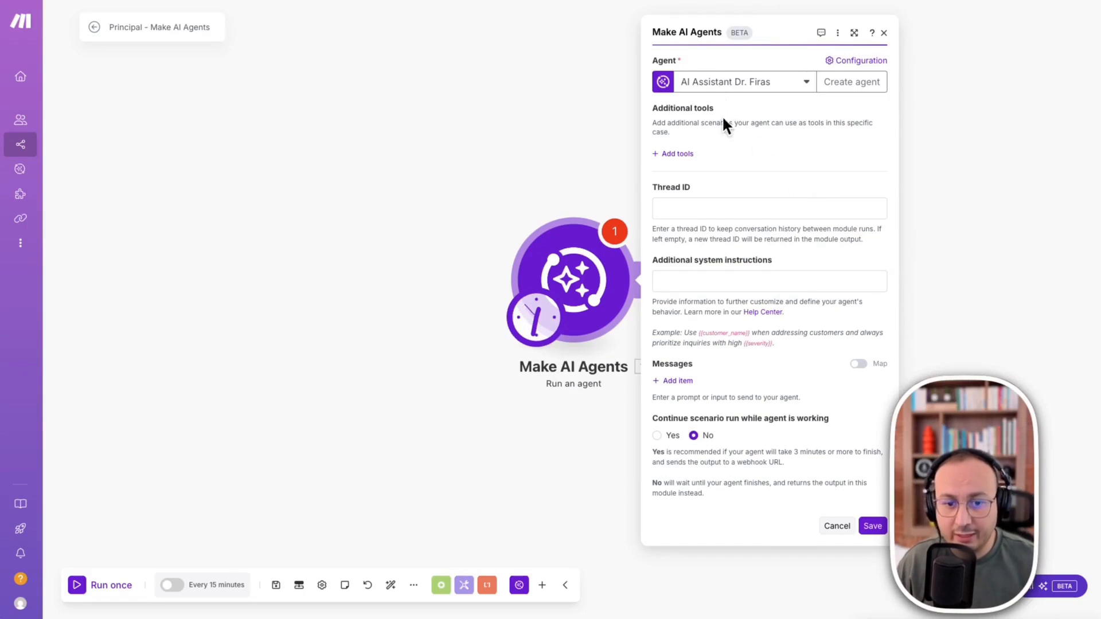
pyautogui.click(869, 526)
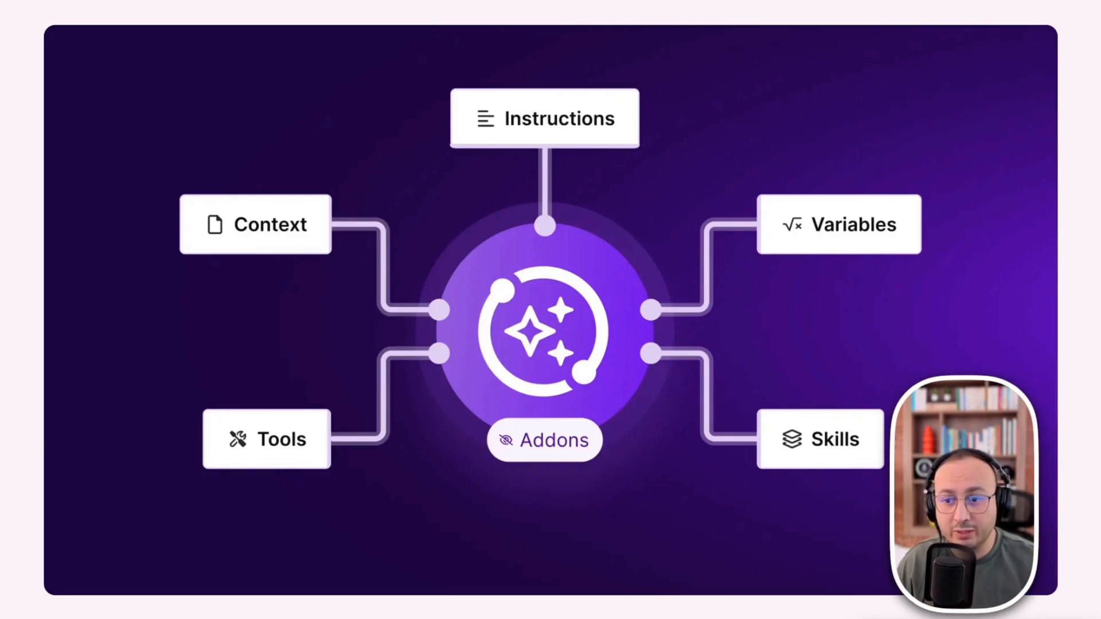
pyautogui.moveTo(696, 54)
pyautogui.mouseDown()
pyautogui.moveTo(556, 110)
pyautogui.moveTo(406, 263)
pyautogui.moveTo(391, 363)
pyautogui.mouseUp()
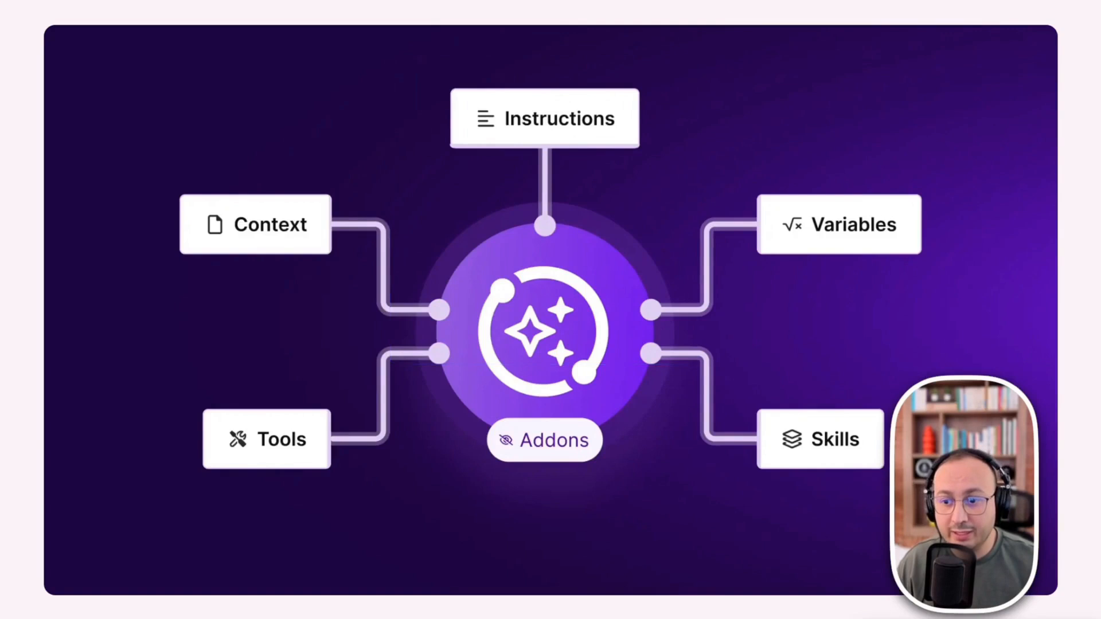
pyautogui.moveTo(683, 51)
pyautogui.mouseDown()
pyautogui.moveTo(420, 232)
pyautogui.moveTo(389, 421)
pyautogui.mouseUp()
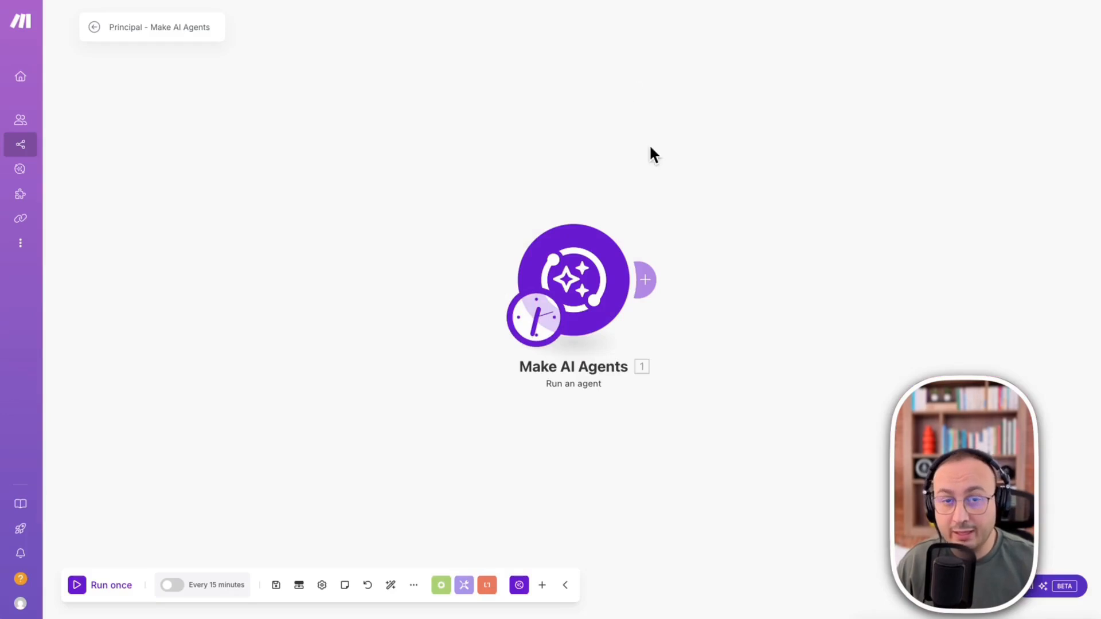
pyautogui.click(600, 279)
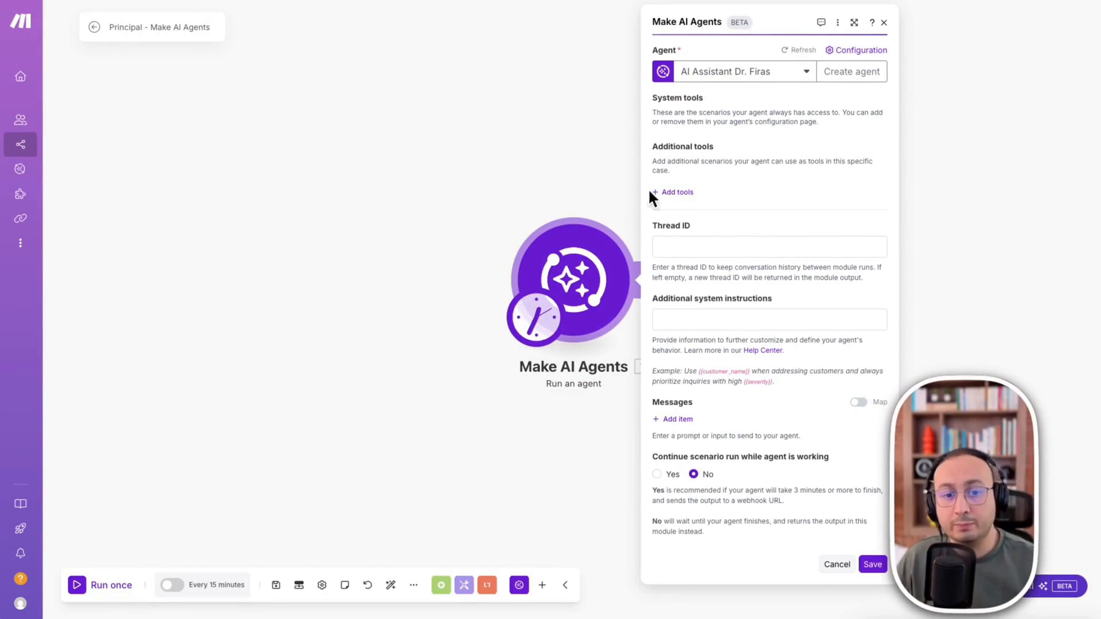
pyautogui.click(172, 234)
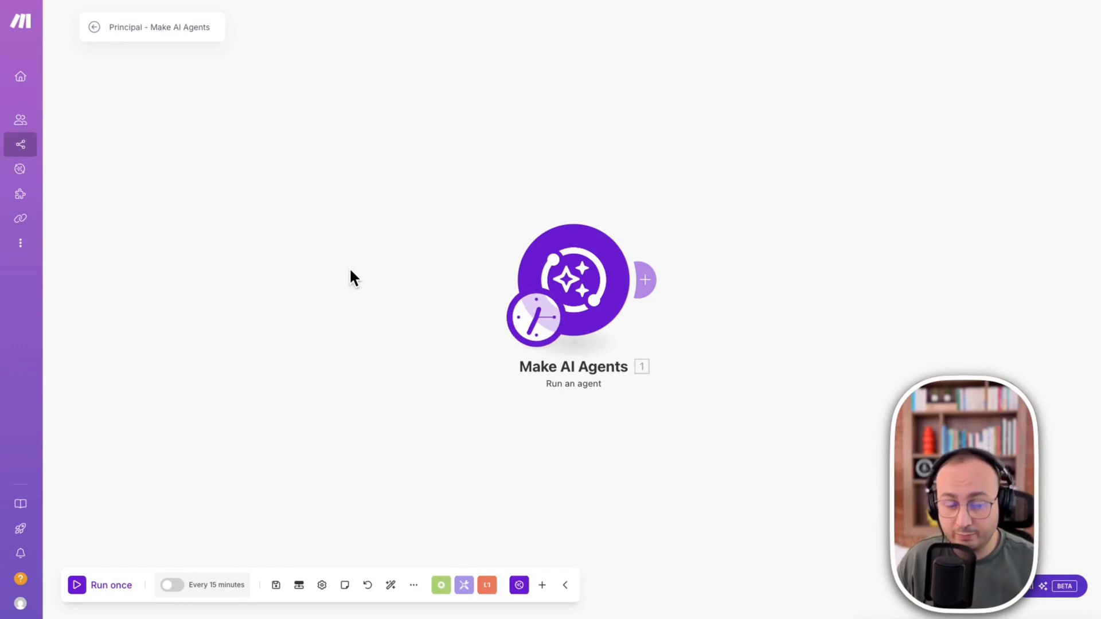
# - Add an empty module to the scenario canvas in front of the Make AI Agents module and open its app list
pyautogui.rightClick(183, 276)
pyautogui.click(216, 287)
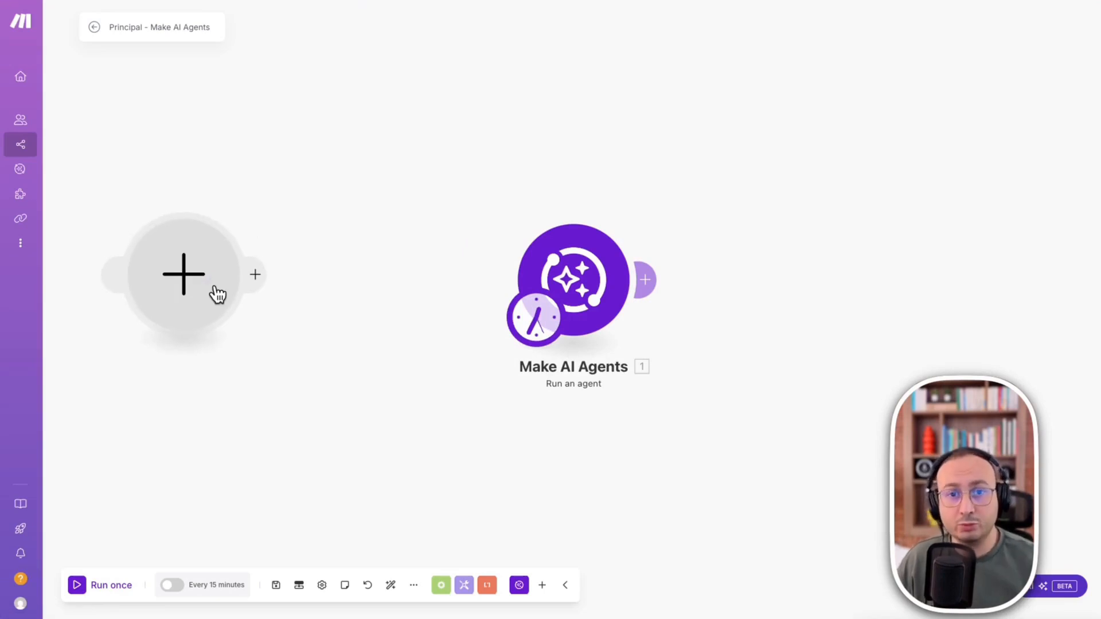
pyautogui.click(191, 309)
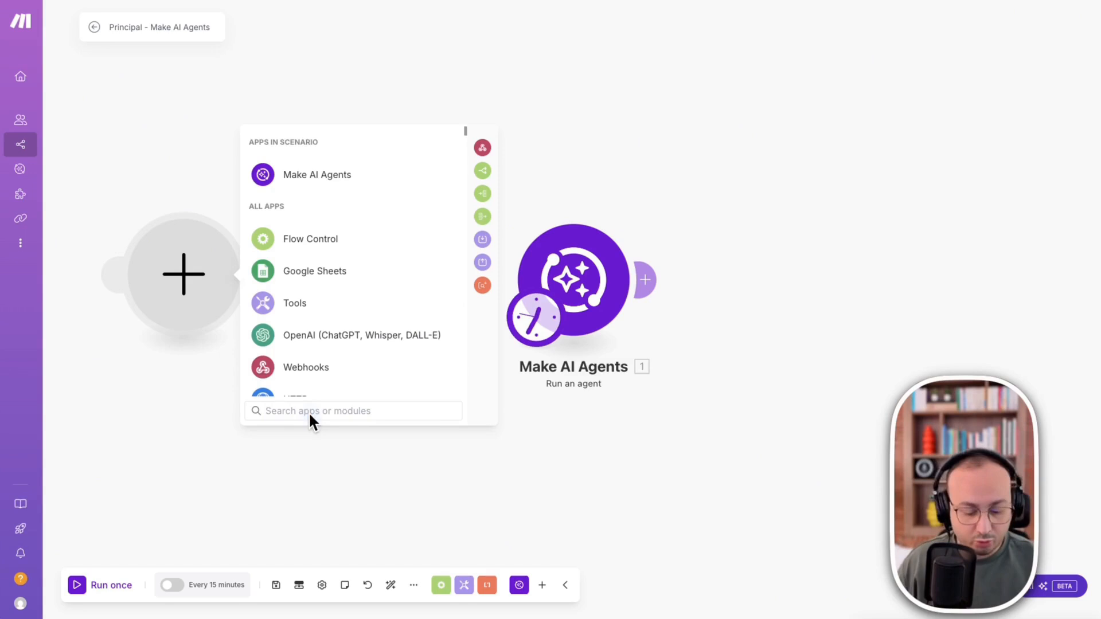
# - Find the Telegram Bot app and choose its Watch Updates trigger for the new module
pyautogui.write('tele')
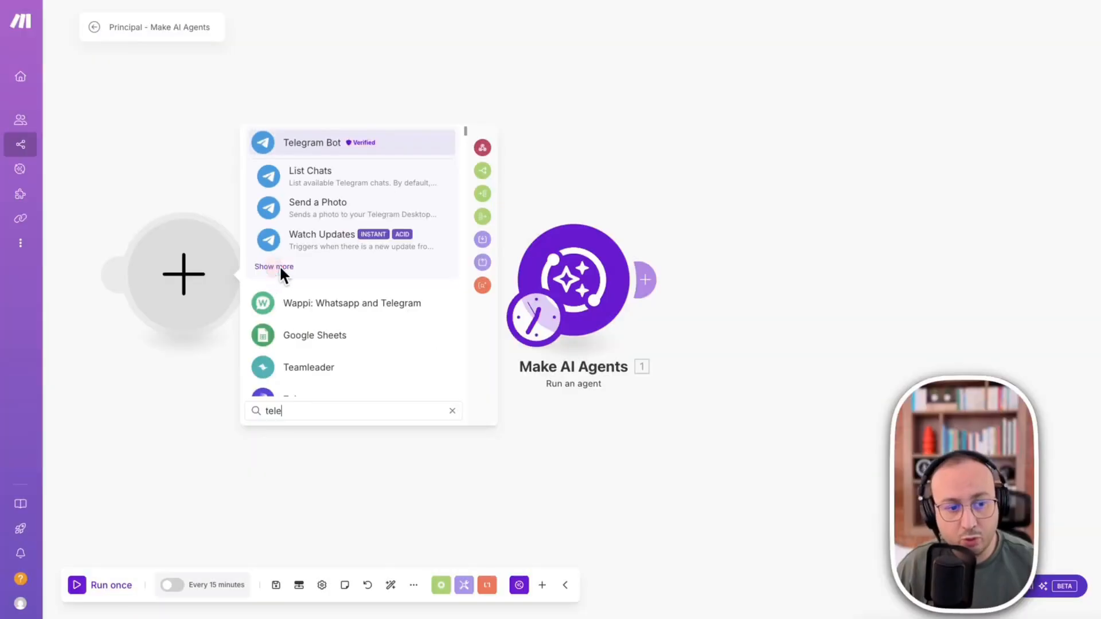
pyautogui.click(281, 268)
pyautogui.scroll(-8, 411, 342)
pyautogui.scroll(-10, 412, 343)
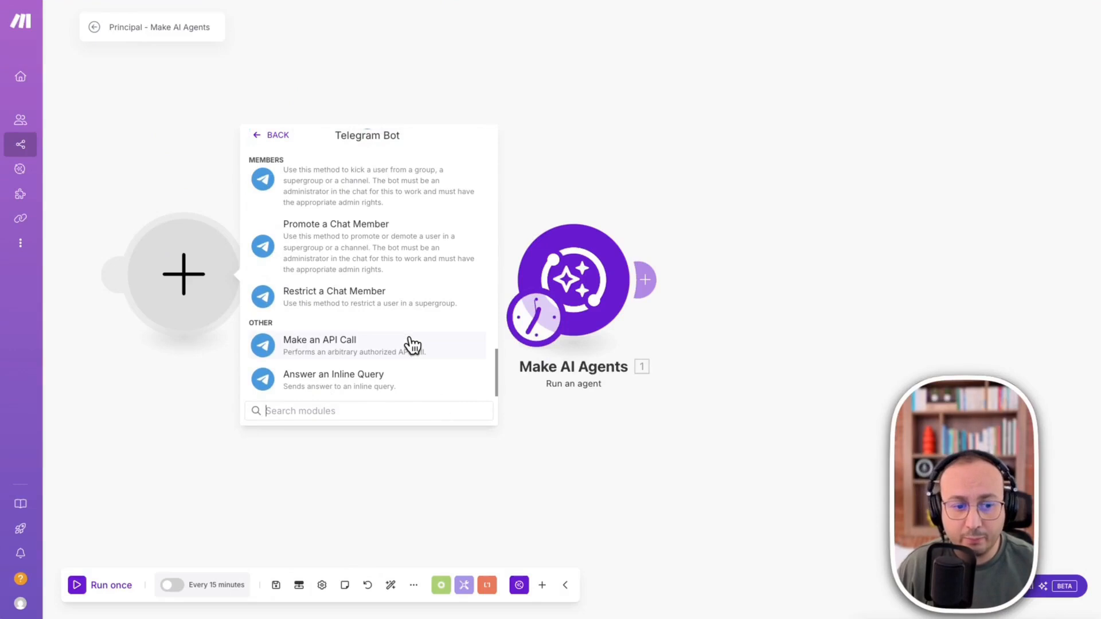
pyautogui.scroll(15, 424, 312)
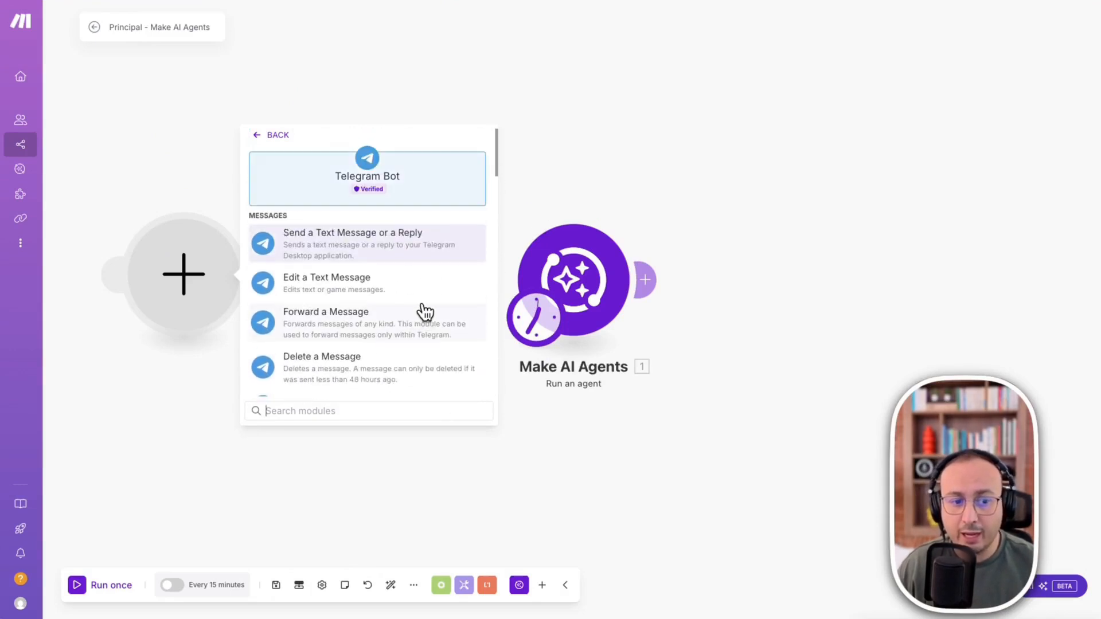
pyautogui.scroll(-1, 427, 275)
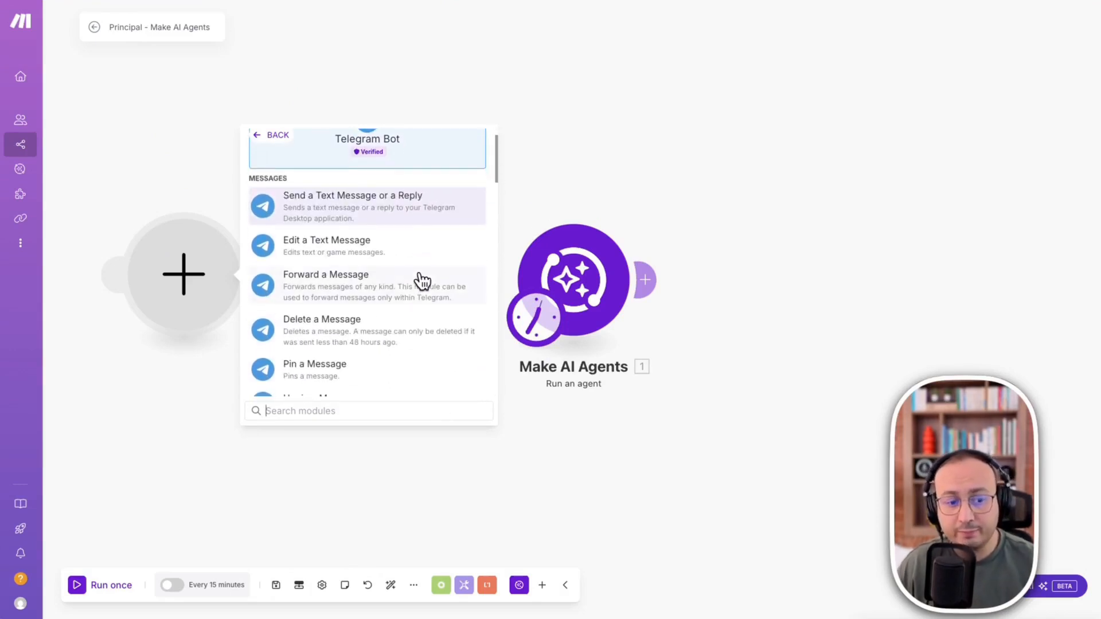
pyautogui.scroll(-5, 412, 286)
pyautogui.scroll(3, 406, 290)
pyautogui.scroll(-4, 407, 290)
pyautogui.scroll(-6, 412, 290)
pyautogui.scroll(-5, 413, 290)
pyautogui.scroll(-3, 410, 287)
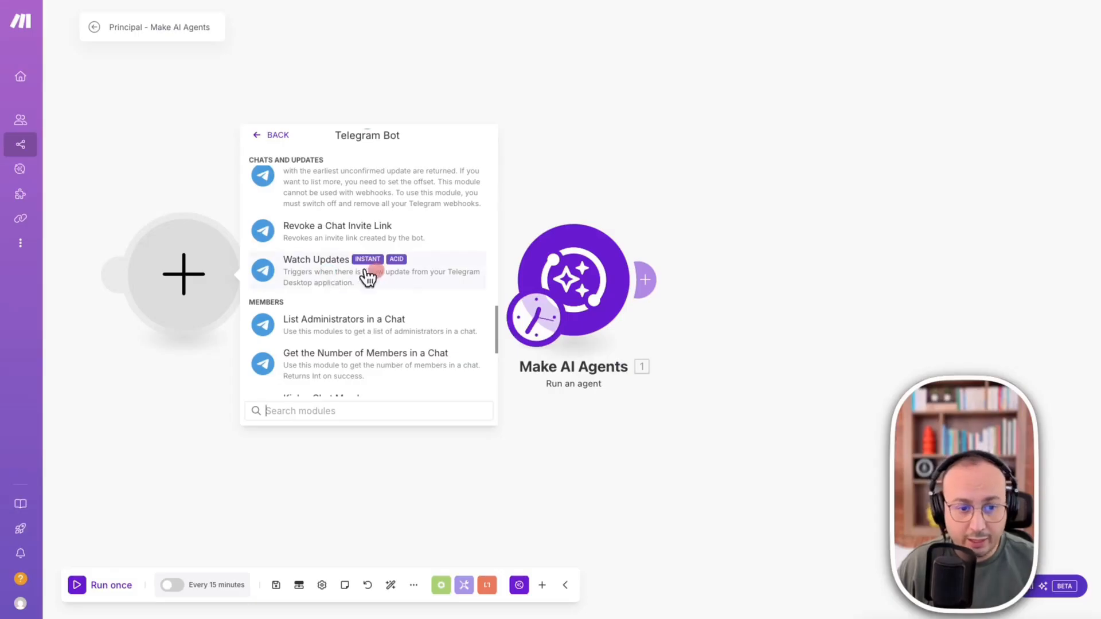
pyautogui.click(305, 274)
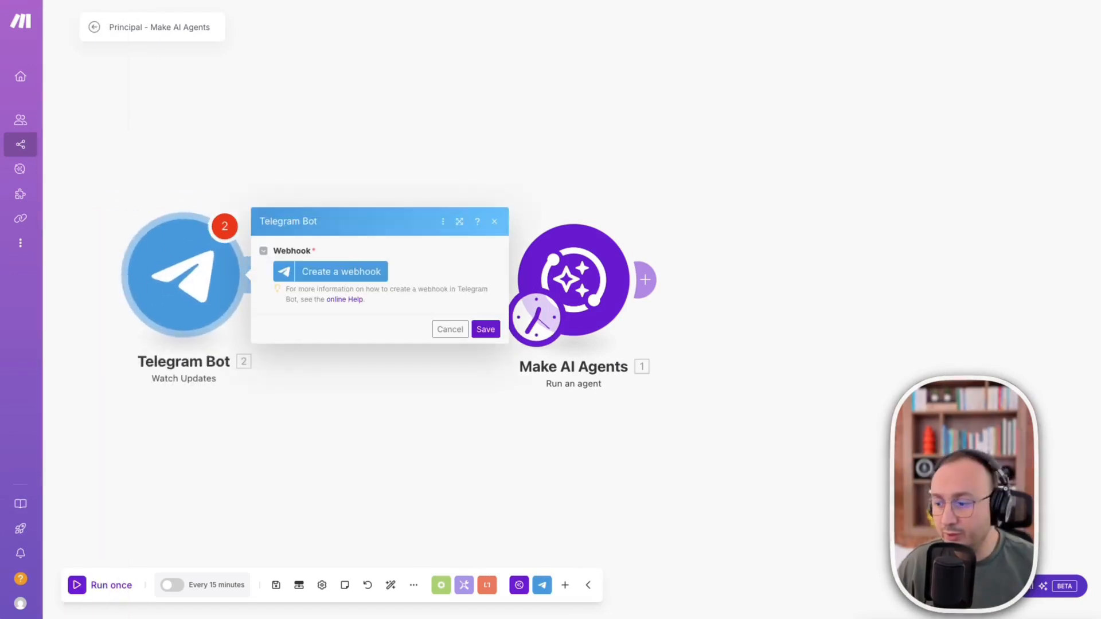
# - Start a new webhook for the Telegram trigger and name it "My Telegram Bot - assistant"
pyautogui.moveTo(1100, 80); pyautogui.dragTo(1100, 58)
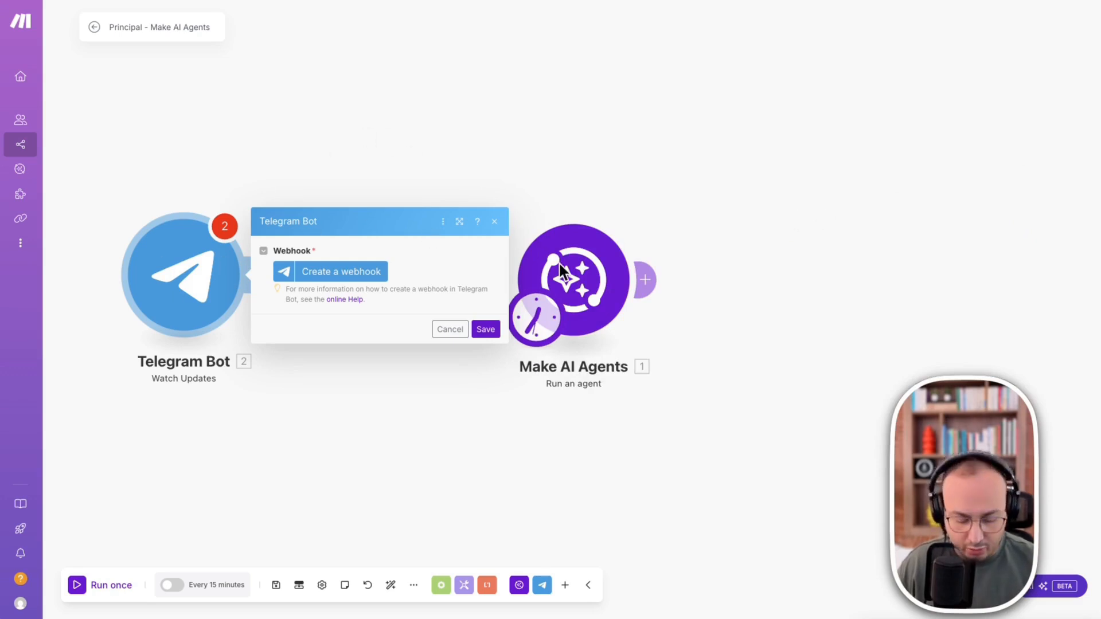
pyautogui.click(323, 279)
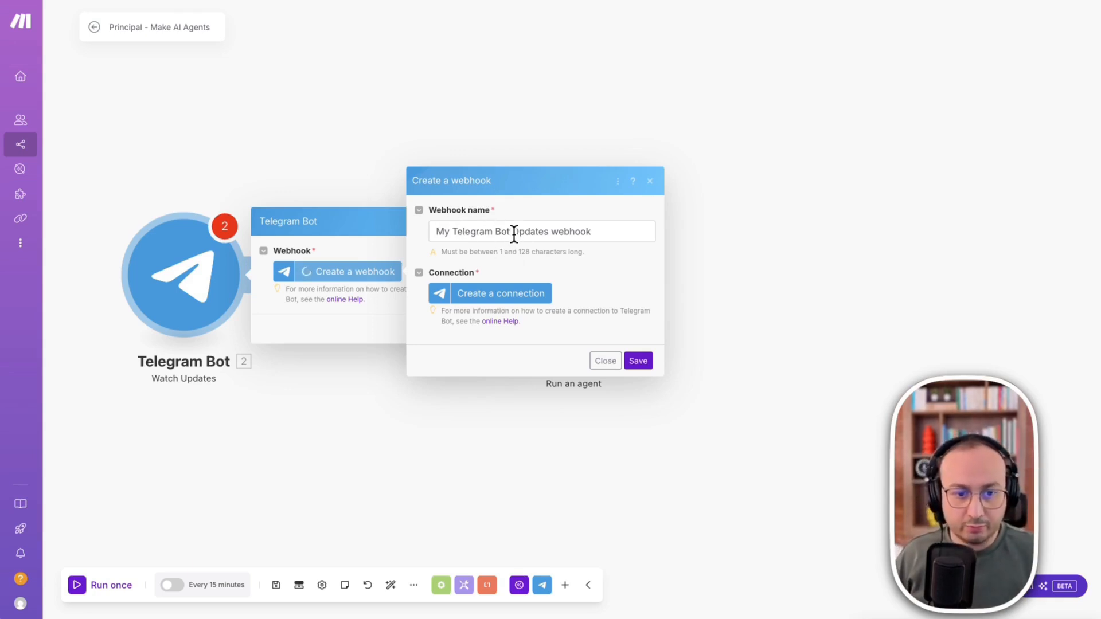
pyautogui.moveTo(513, 231); pyautogui.dragTo(649, 232)
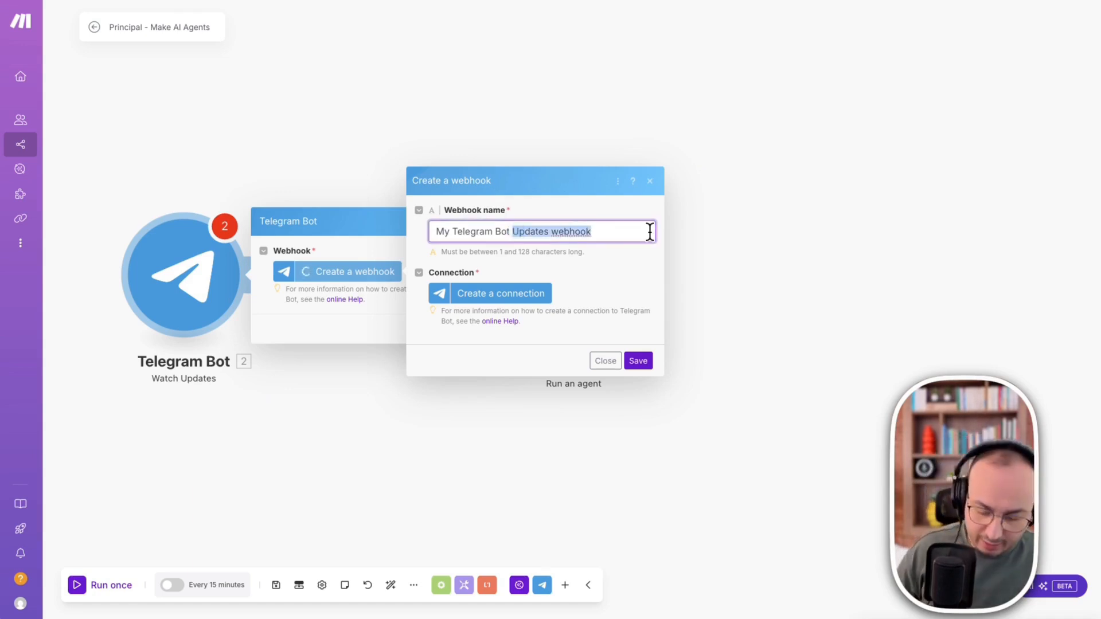
pyautogui.write('- assistant')
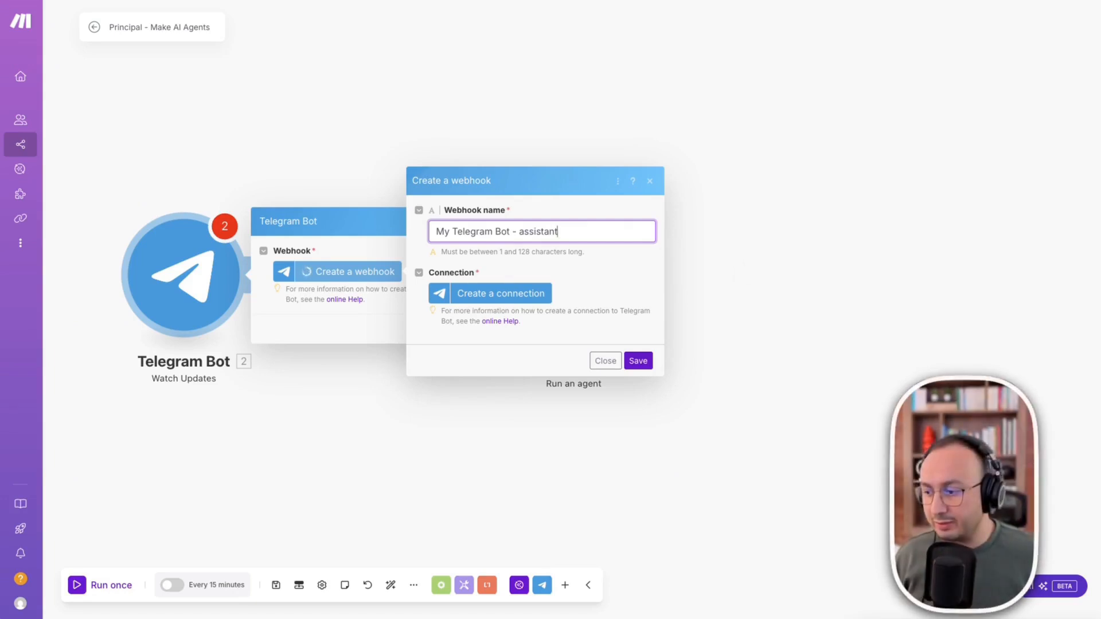
pyautogui.press('super+Tab')
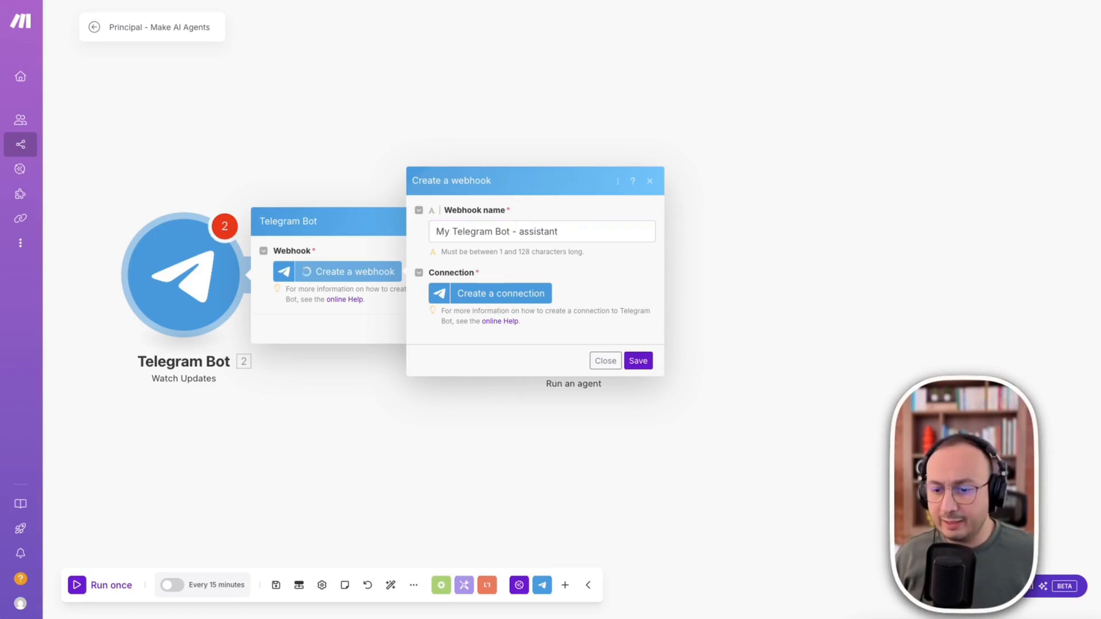
pyautogui.moveTo(1098, 91)
pyautogui.mouseDown()
pyautogui.moveTo(806, 88)
pyautogui.moveTo(805, 53)
pyautogui.mouseUp()
pyautogui.hotkey('ctrl', 'a')
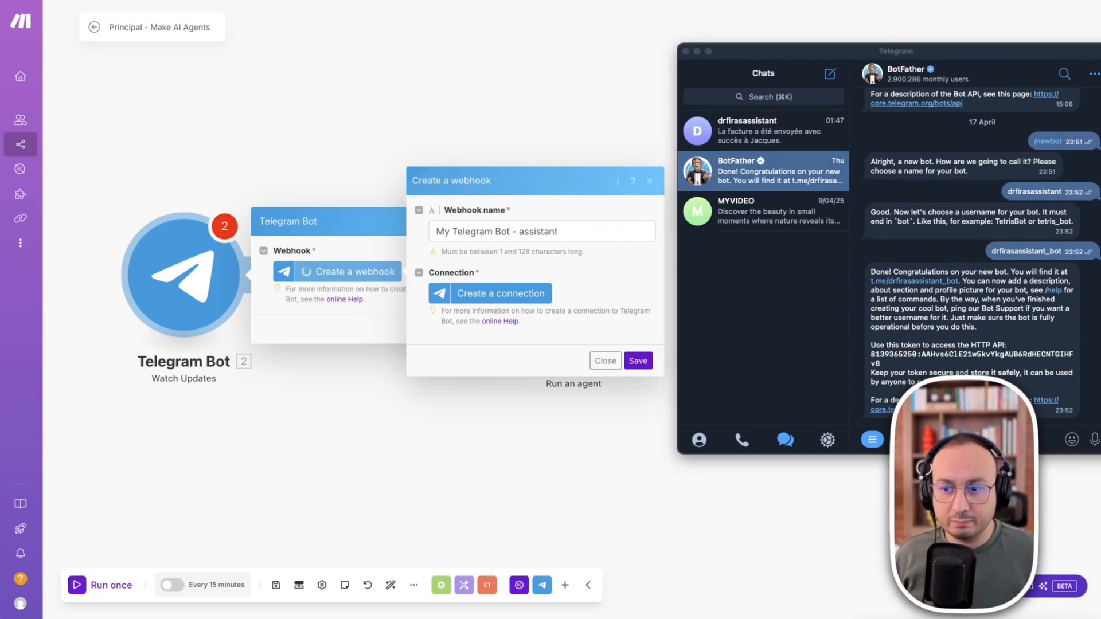
pyautogui.moveTo(977, 248)
pyautogui.mouseDown()
pyautogui.moveTo(776, 287)
pyautogui.moveTo(759, 270)
pyautogui.moveTo(769, 260)
pyautogui.mouseUp()
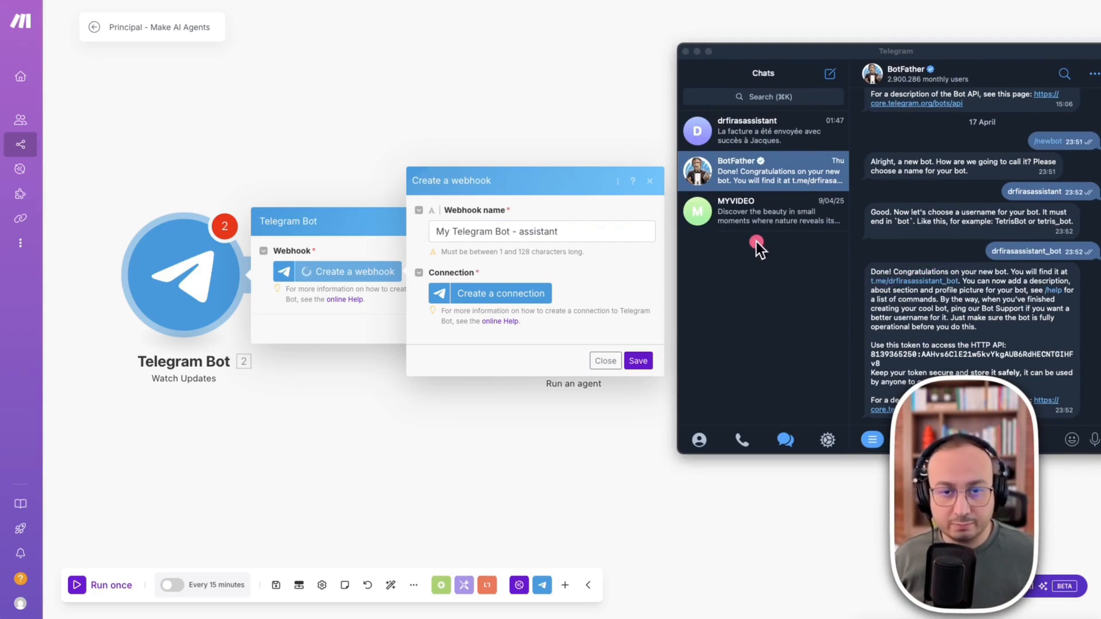
pyautogui.press('Escape')
pyautogui.click(822, 45)
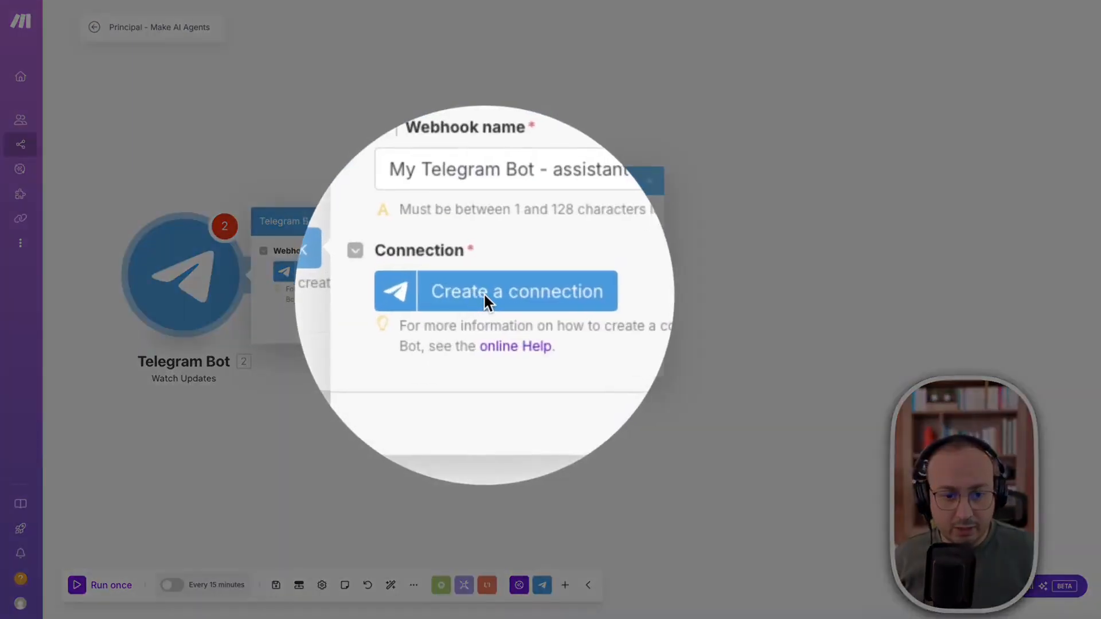
# - Start a new Telegram connection for the webhook and name it "My Telegram Bot connection - assistant"
pyautogui.click(486, 293)
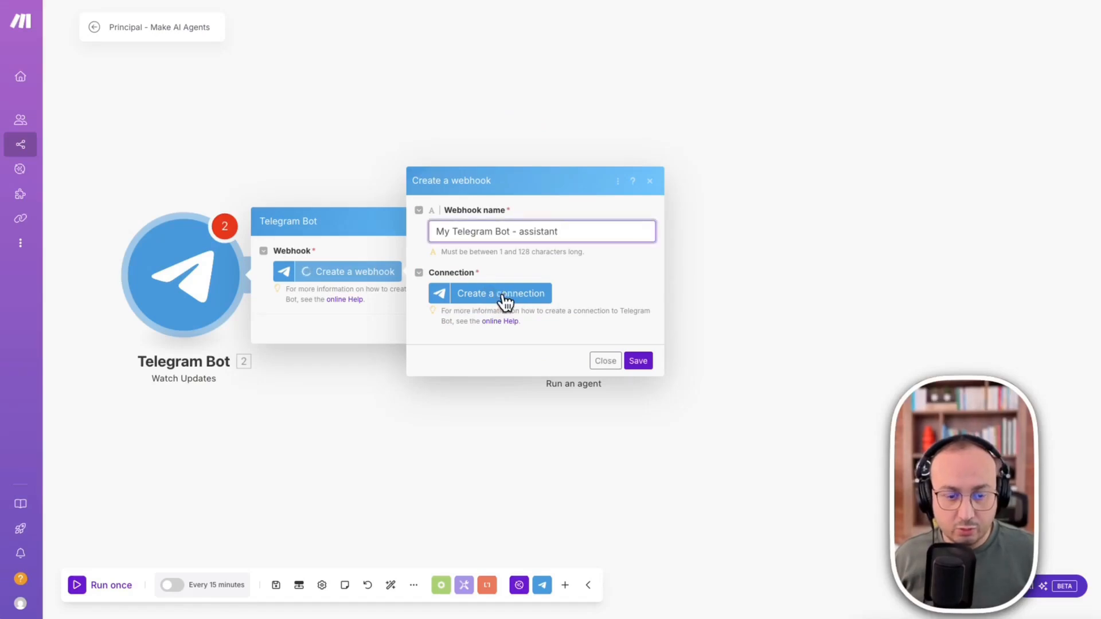
pyautogui.click(501, 293)
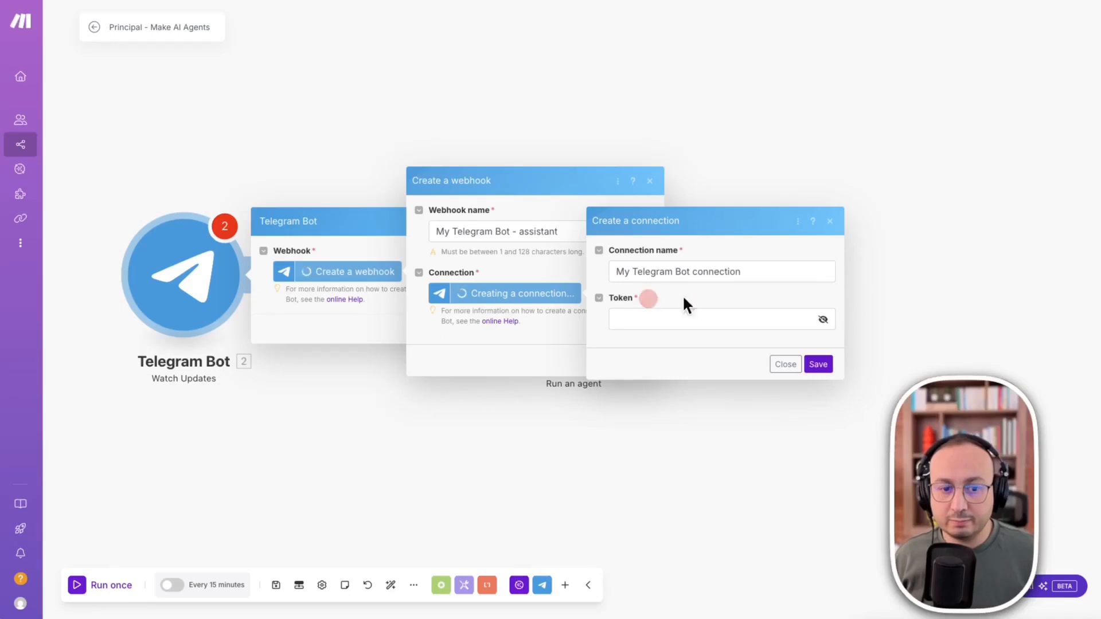
pyautogui.click(746, 272)
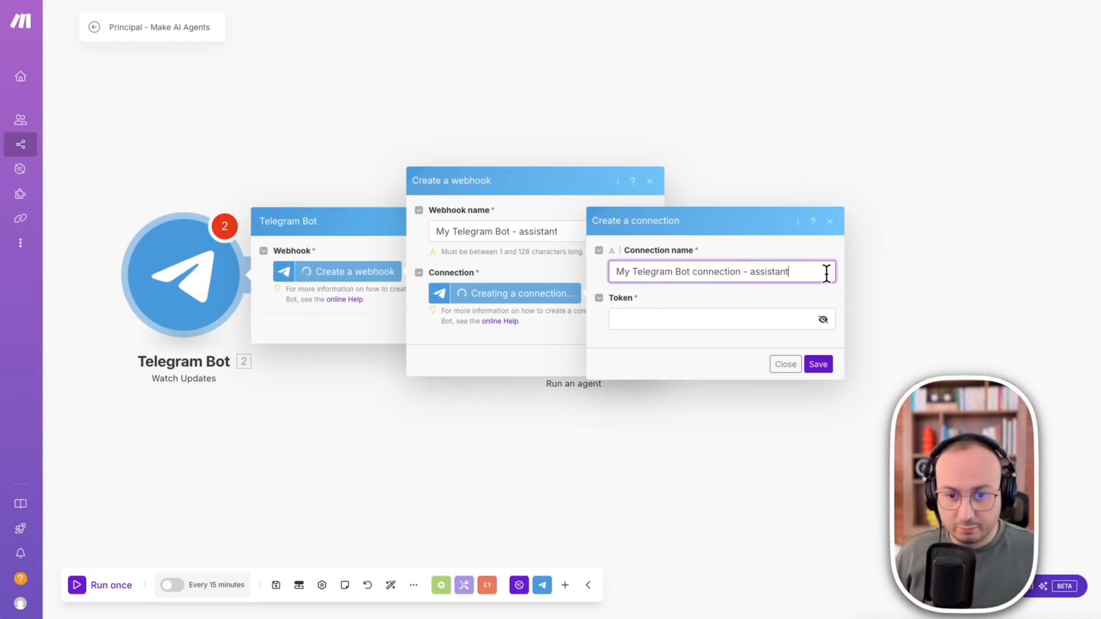
# - Switch to Telegram and send the /newbot command in the BotFather chat
pyautogui.moveTo(1100, 114); pyautogui.dragTo(532, 54)
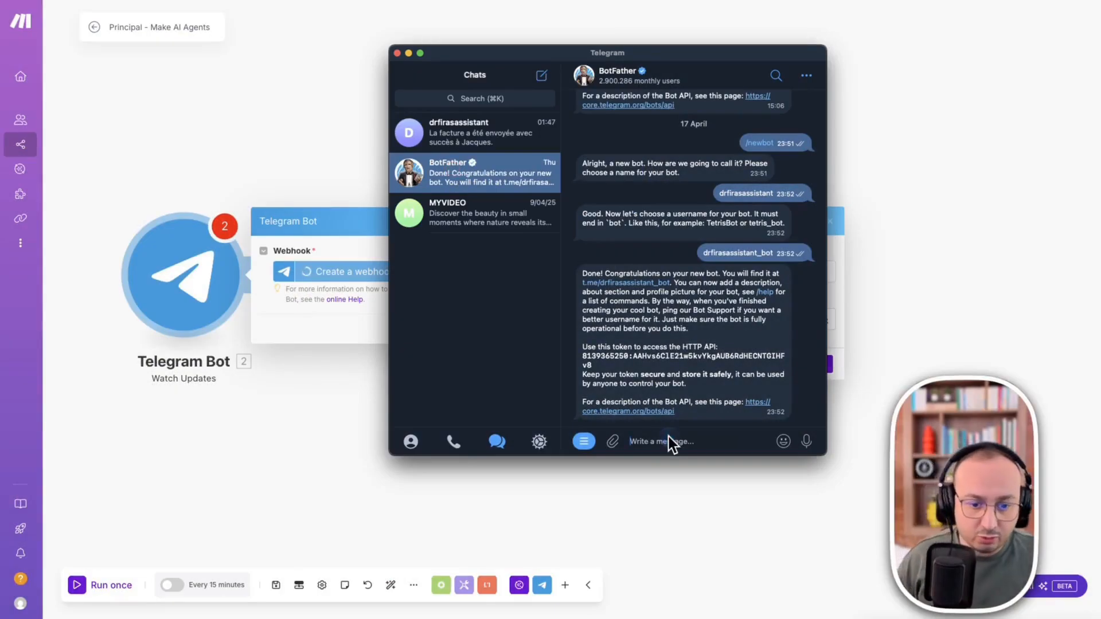
pyautogui.write('/')
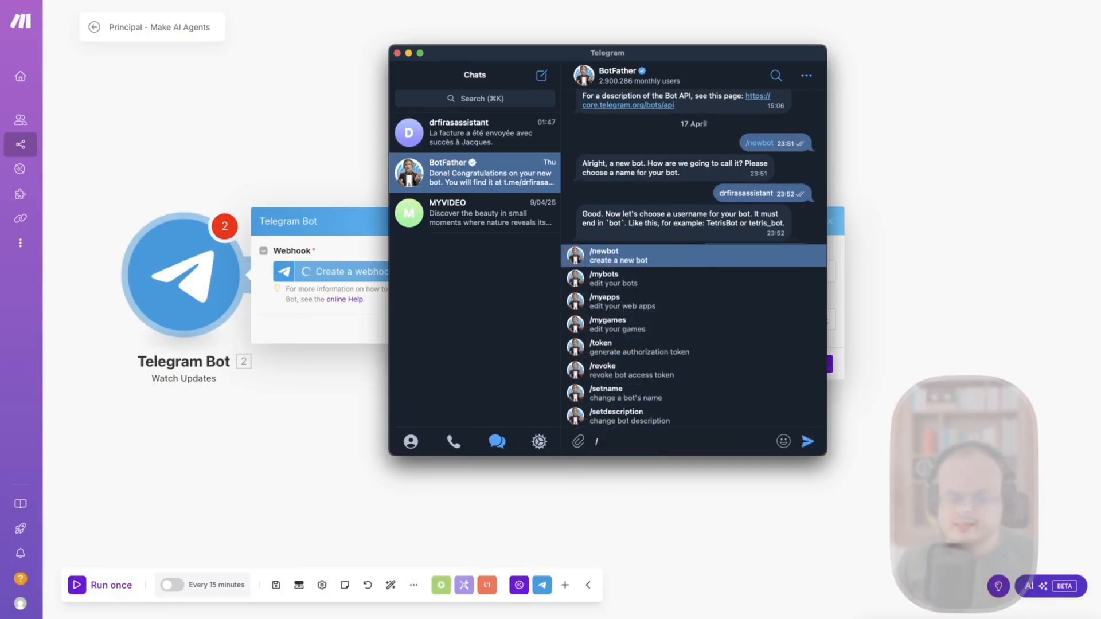
pyautogui.write('<')
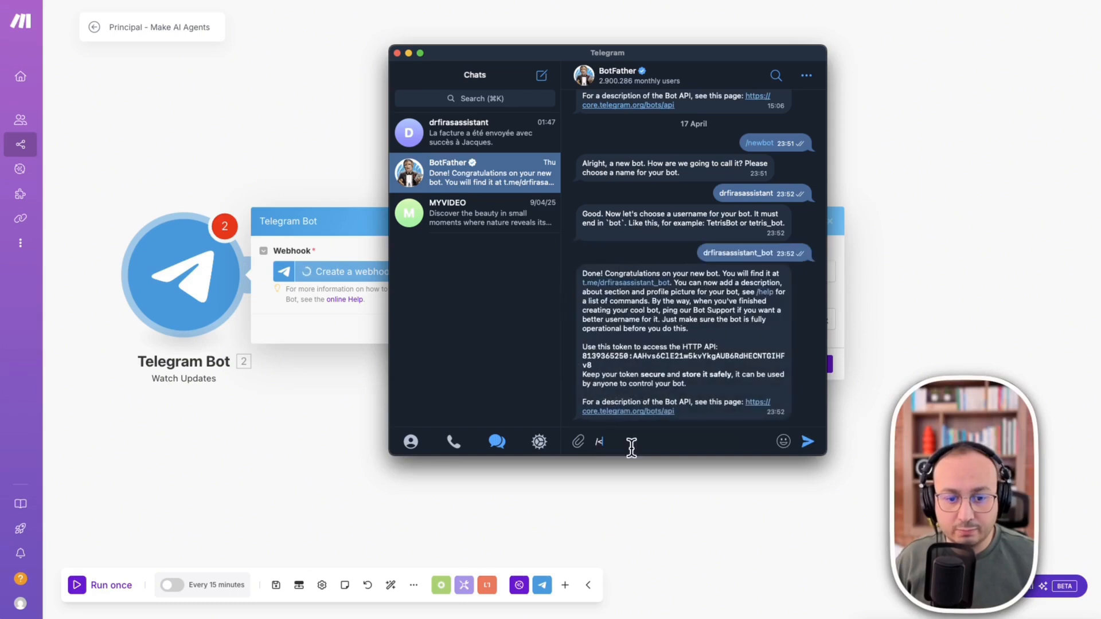
pyautogui.press('BackSpace')
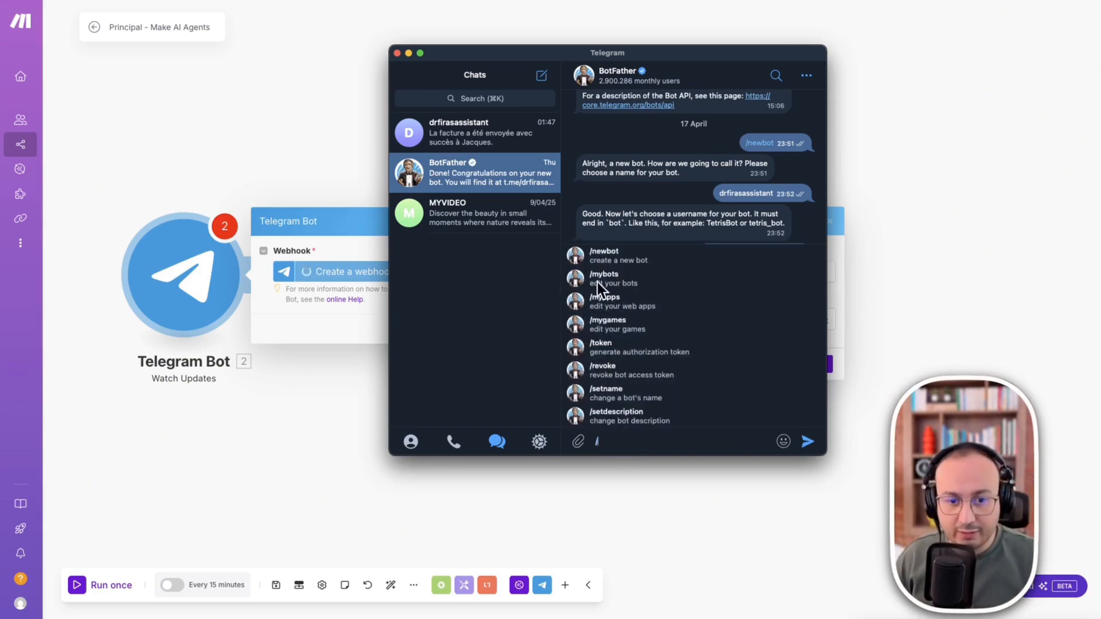
pyautogui.click(610, 255)
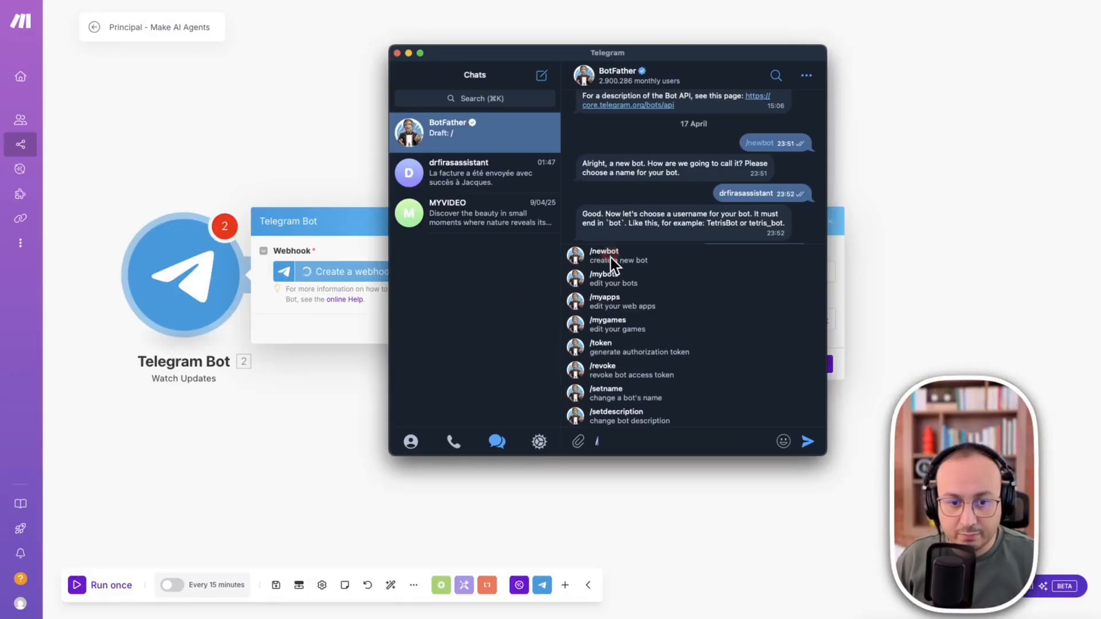
pyautogui.click(608, 257)
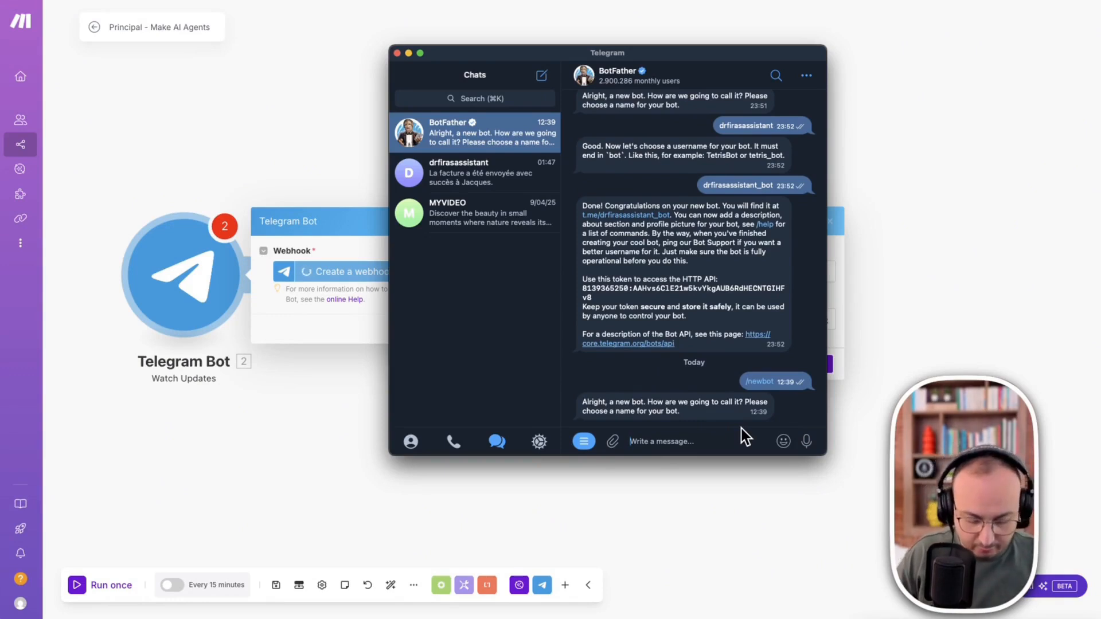
# - Send BotFather "drassistant" as the name of the new bot
pyautogui.write('dr')
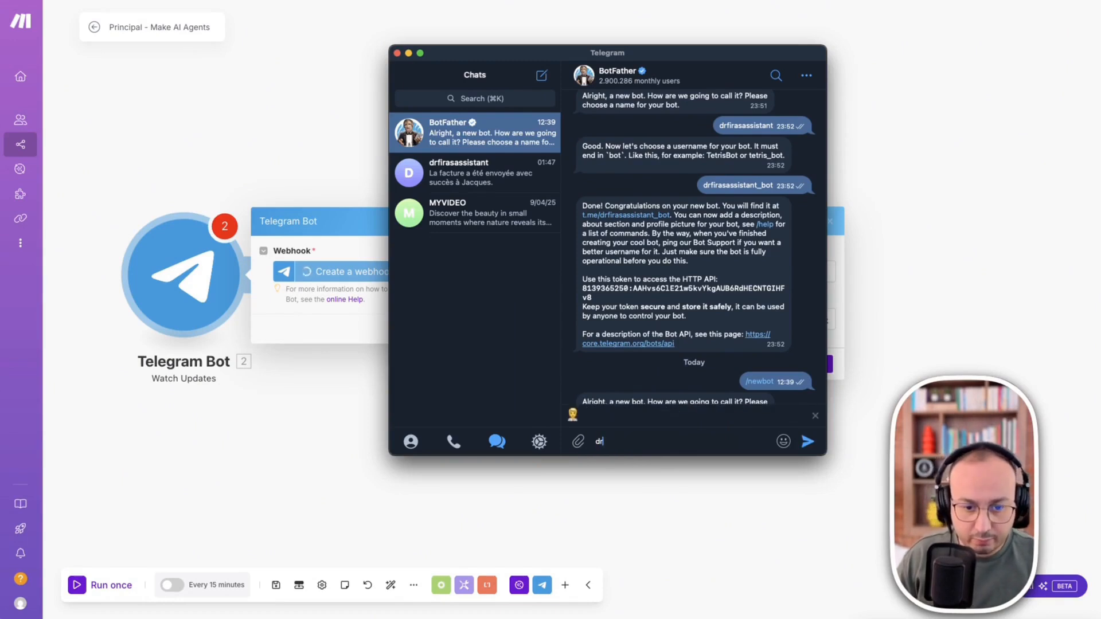
pyautogui.write('assistant')
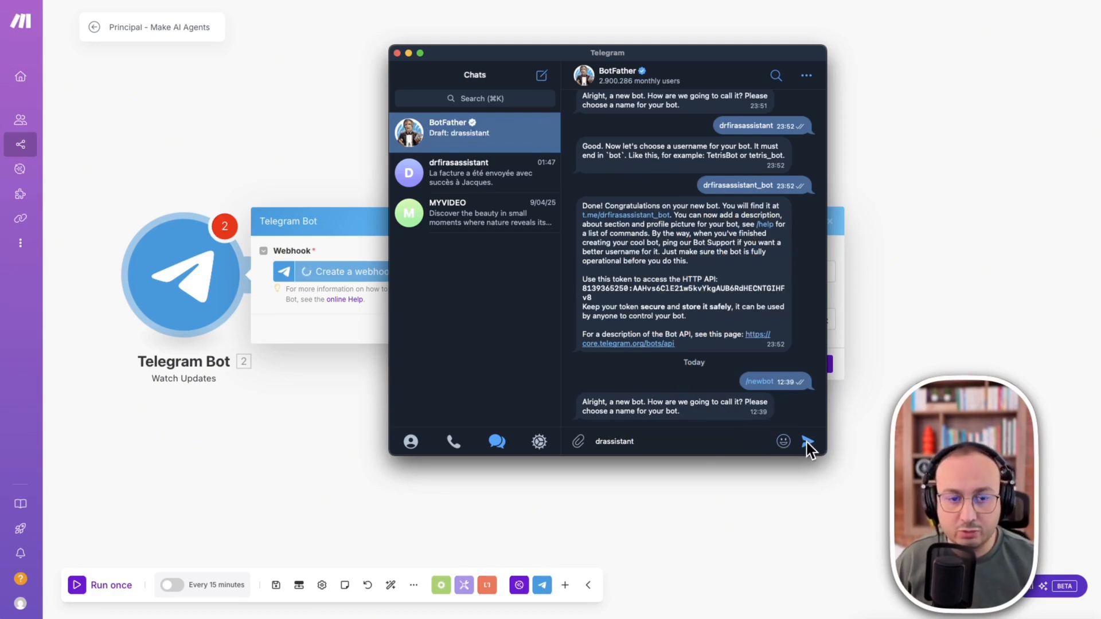
pyautogui.click(807, 443)
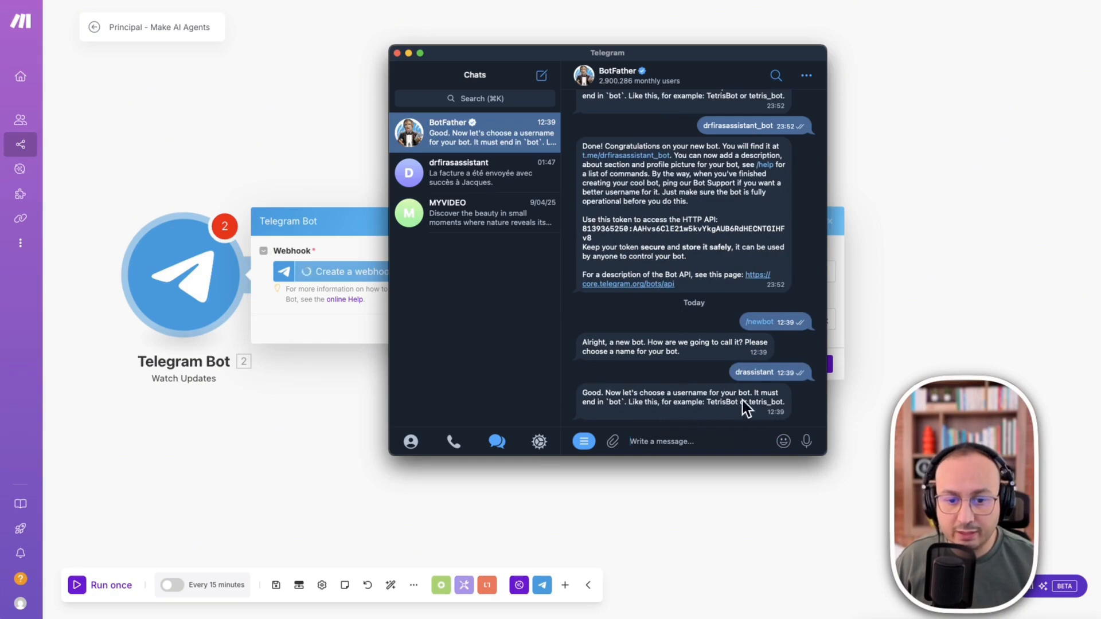
# - Try to register the new bot under the username "drassistant_bot"
pyautogui.doubleClick(687, 394)
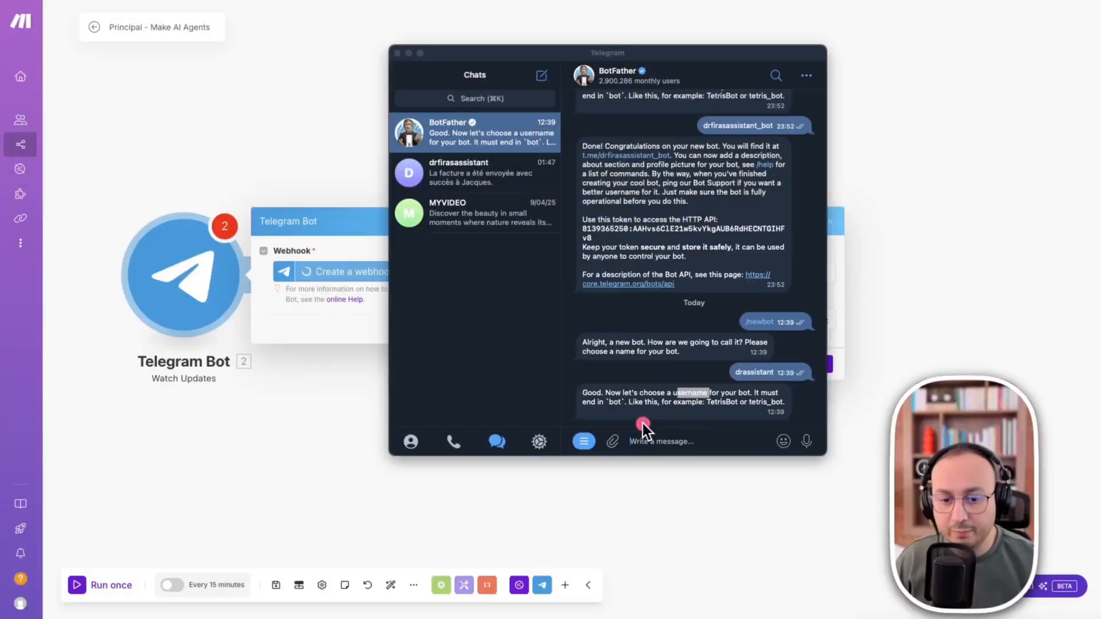
pyautogui.click(666, 442)
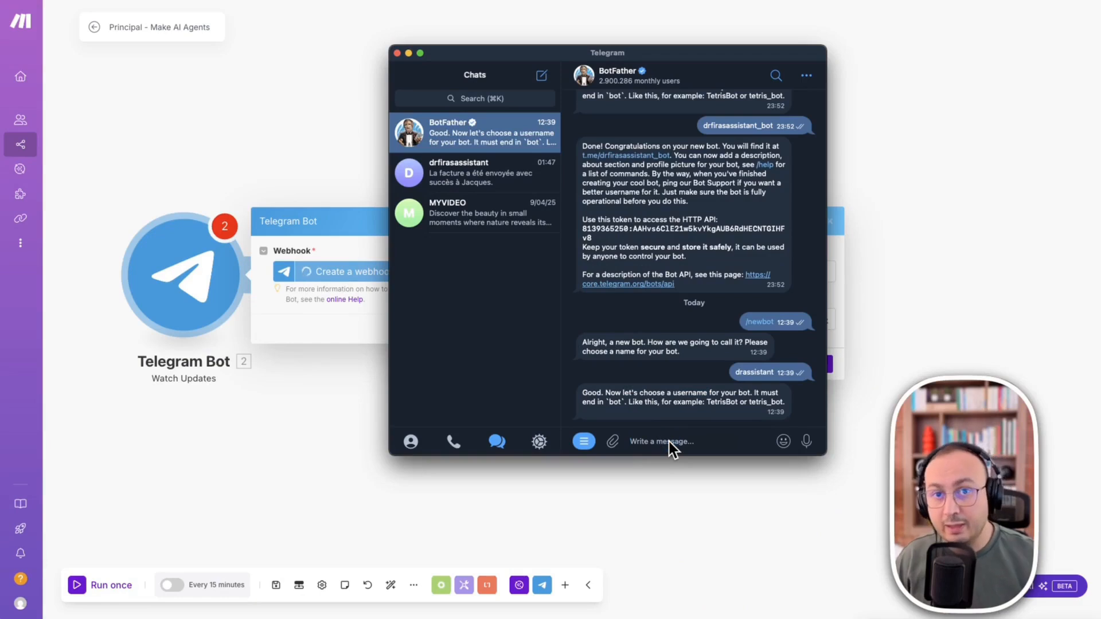
pyautogui.write('drassistant_bot')
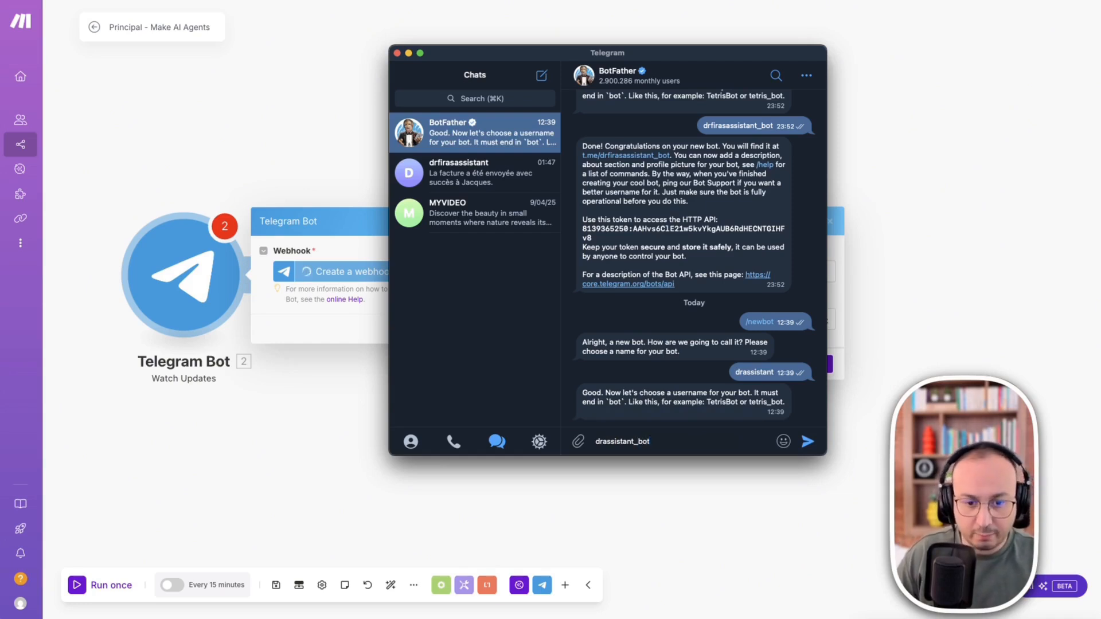
pyautogui.press('Return')
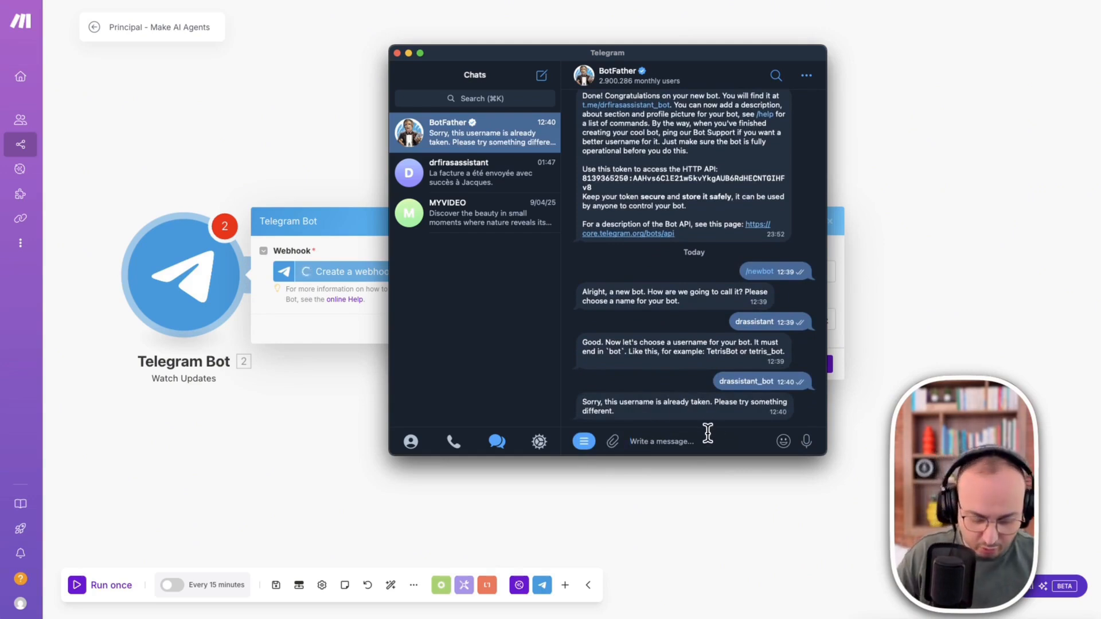
# - Send BotFather a different bot username made of "drassistant", the owner's first name and "_bot"
pyautogui.write('drassistantfiras_bot')
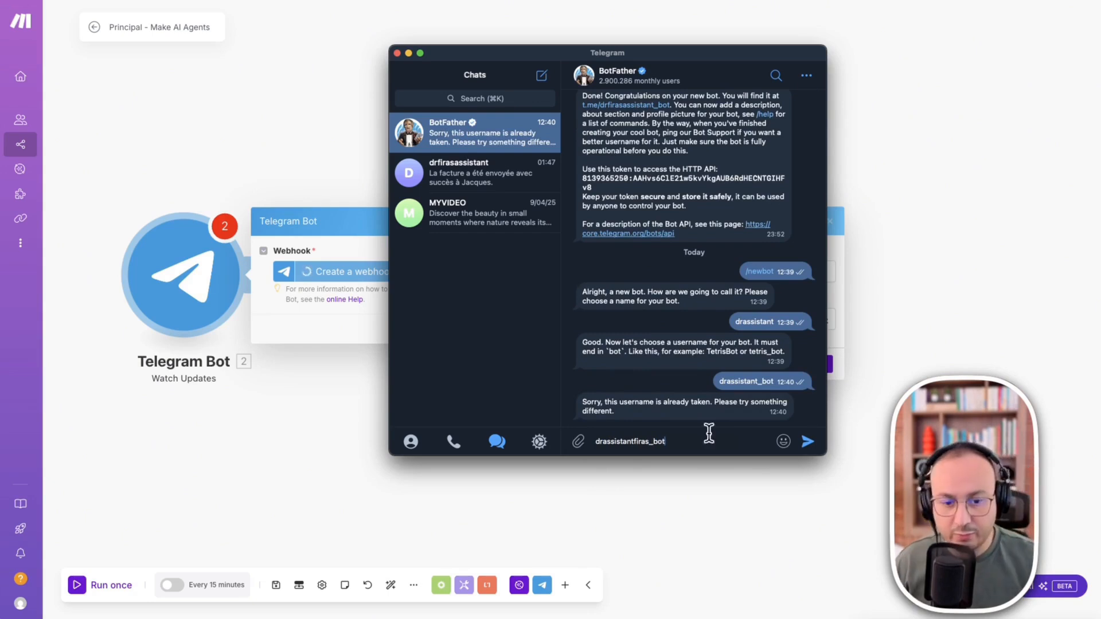
pyautogui.click(807, 441)
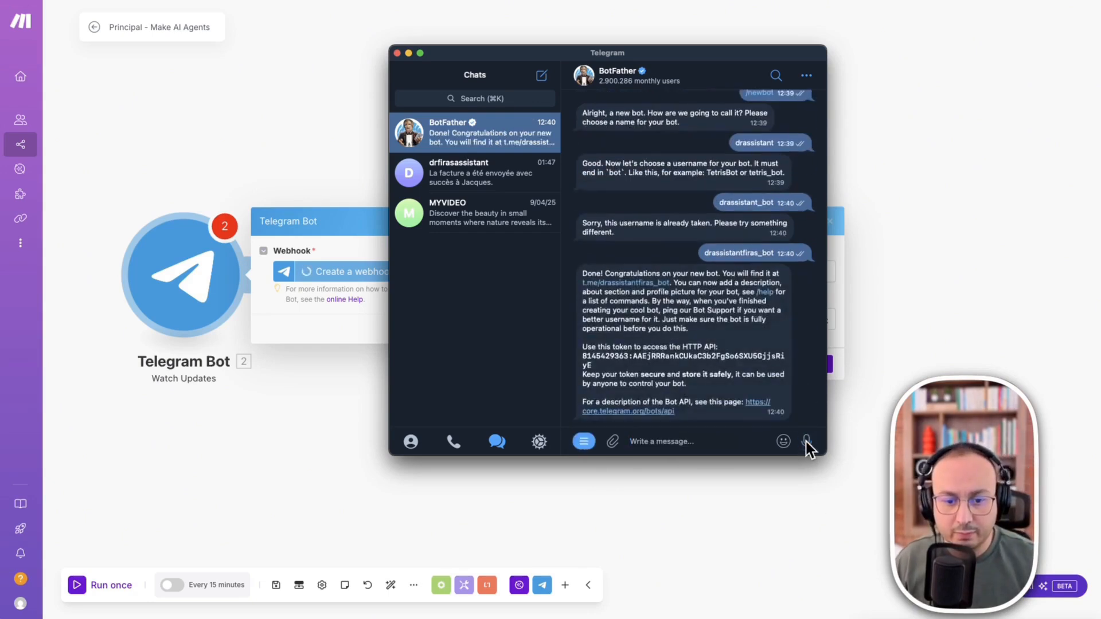
pyautogui.moveTo(784, 441)
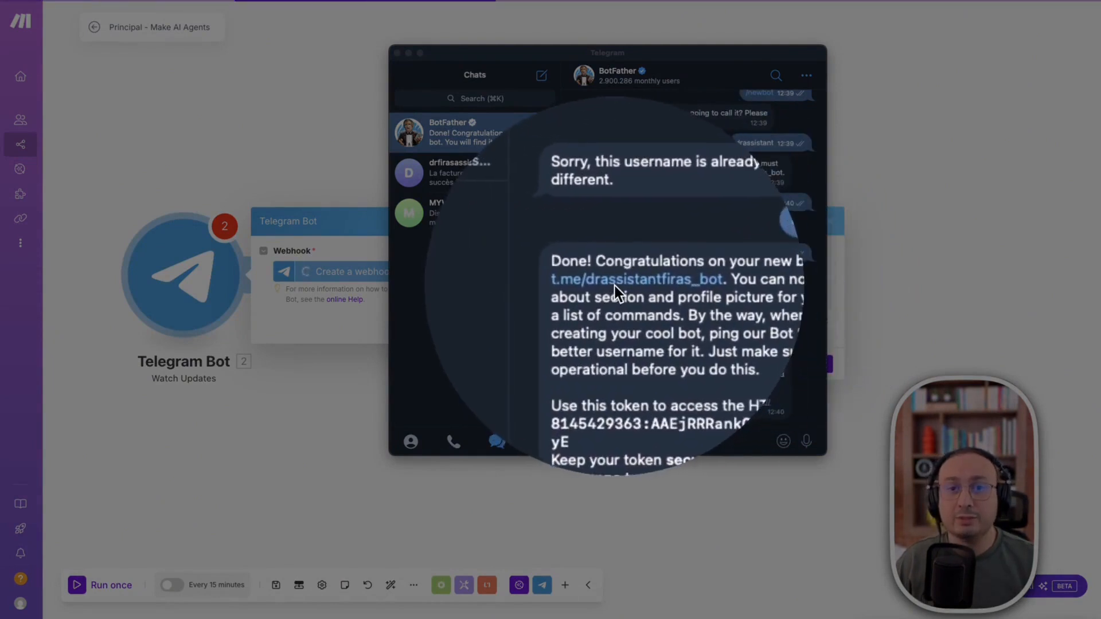
# - Try to copy the new bot's HTTP API token from BotFather's confirmation message
pyautogui.click(632, 283)
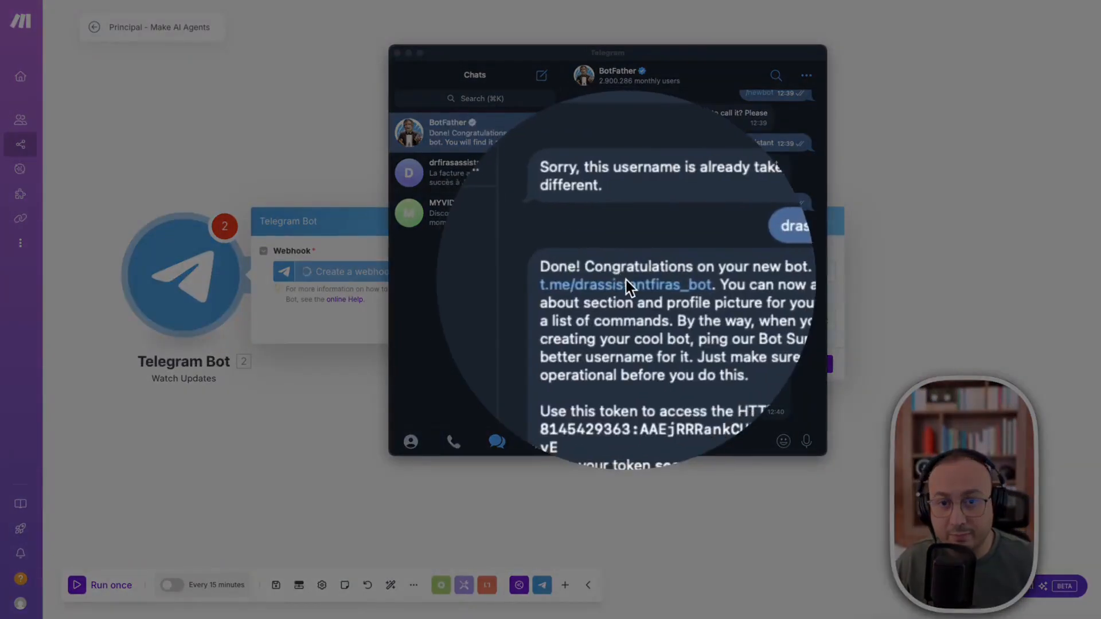
pyautogui.click(628, 282)
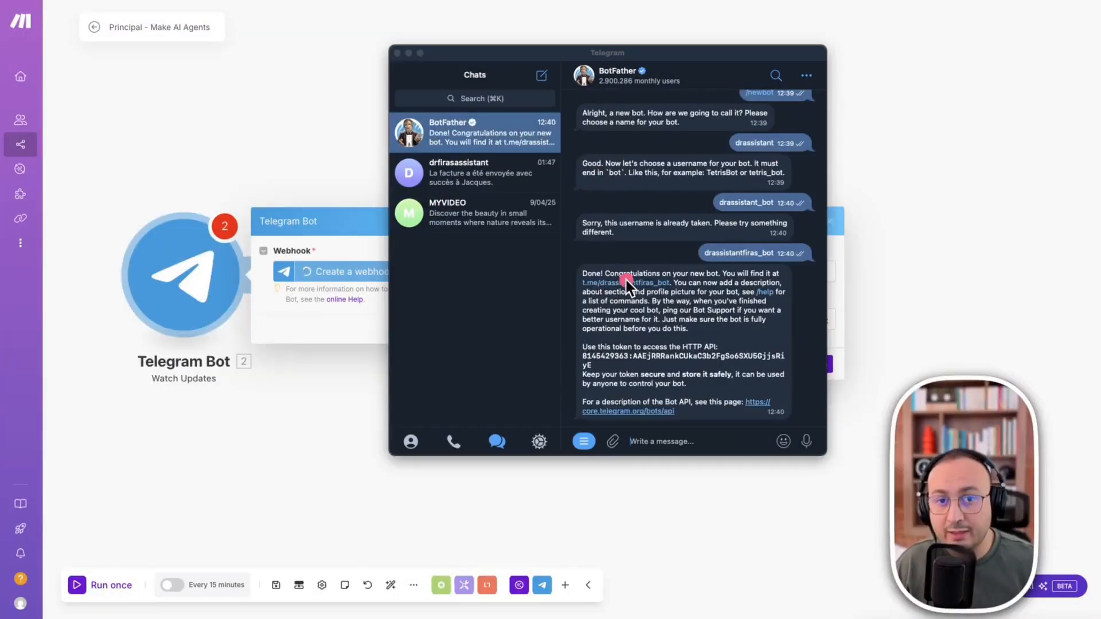
pyautogui.click(622, 365)
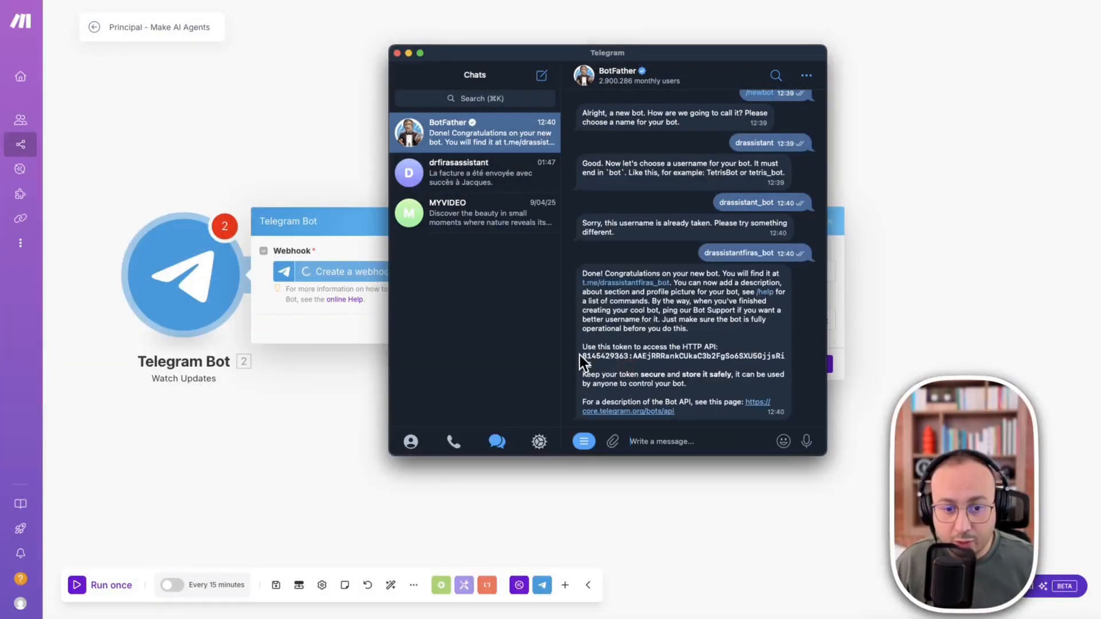
pyautogui.moveTo(580, 360); pyautogui.dragTo(605, 373)
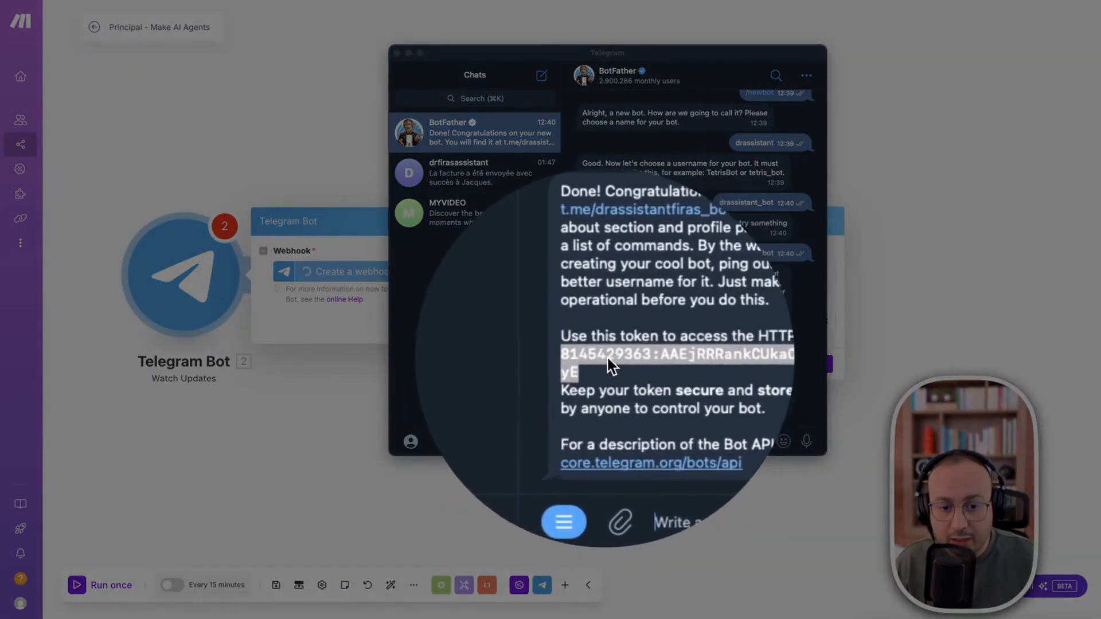
pyautogui.rightClick(624, 358)
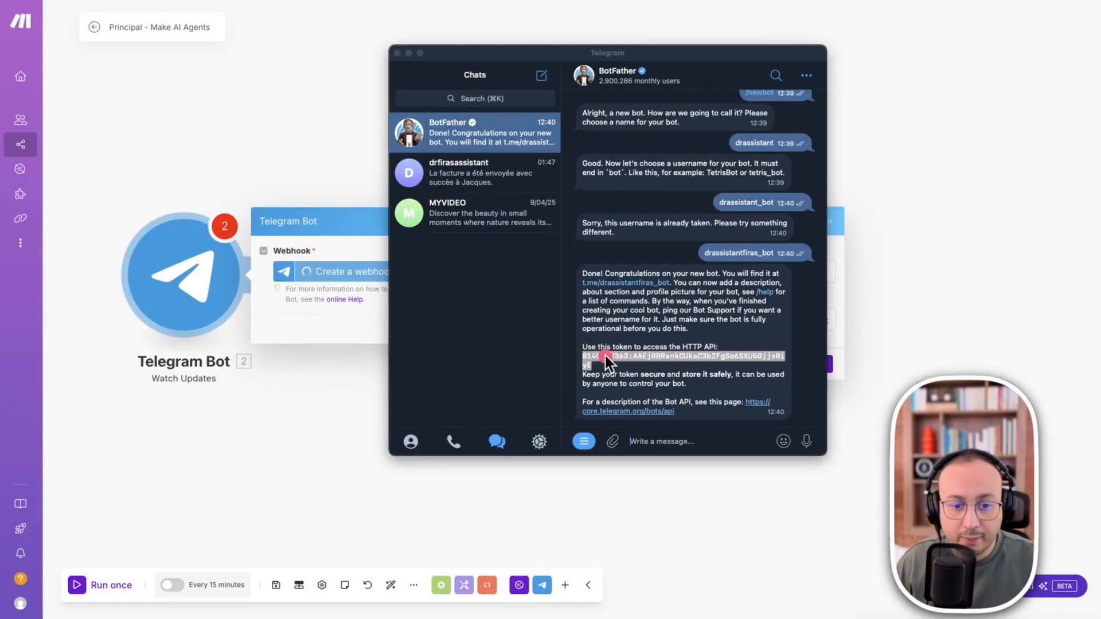
pyautogui.rightClick(605, 356)
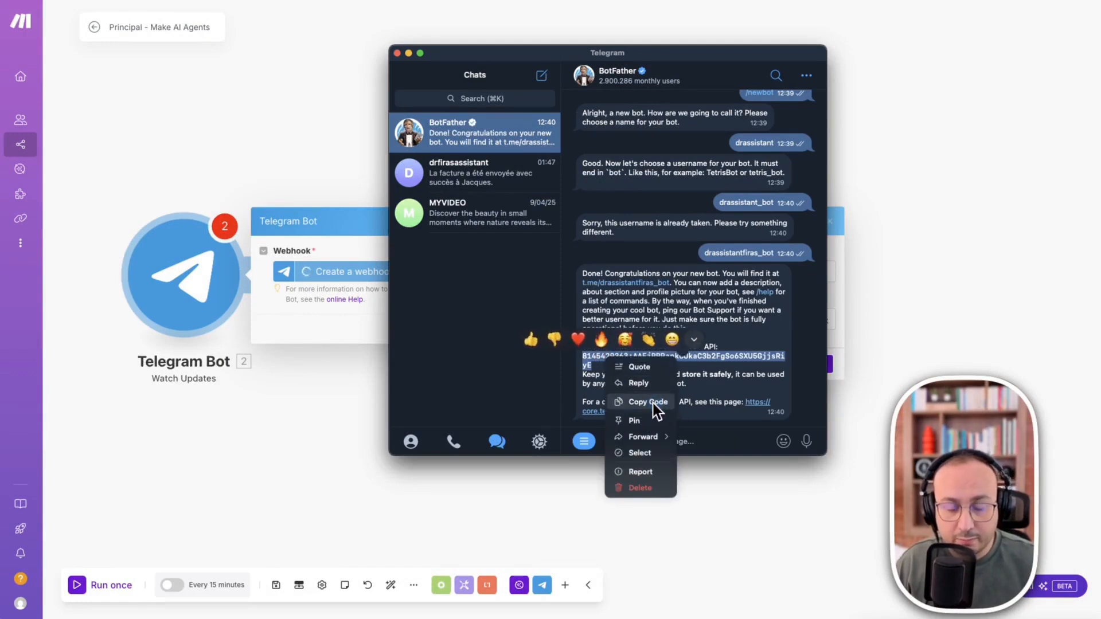
pyautogui.click(650, 403)
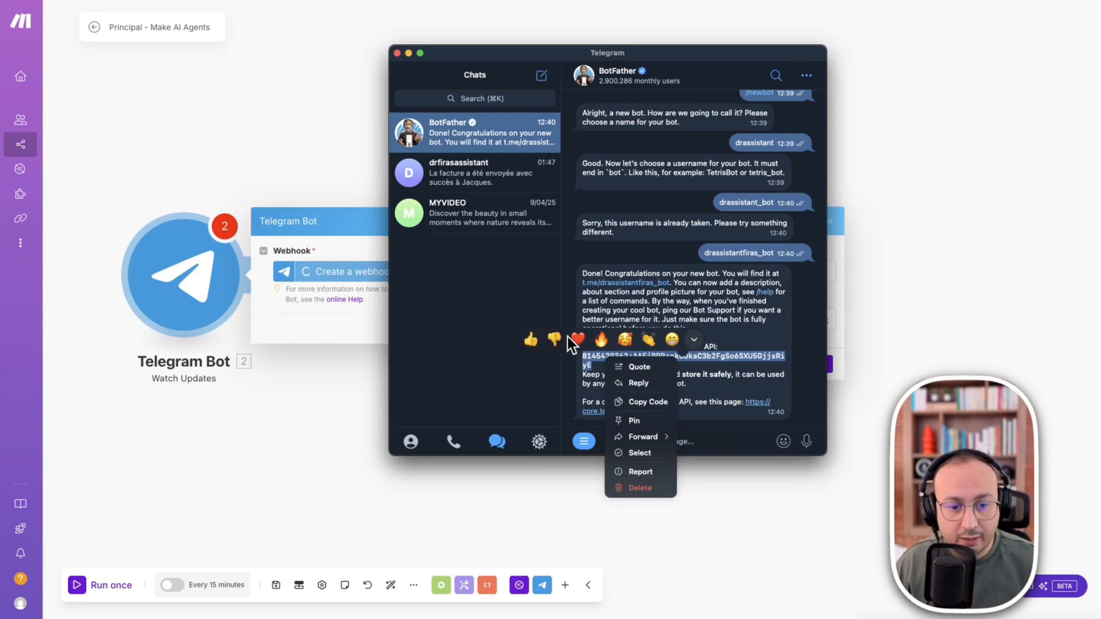
# - Move the Telegram window aside, try to paste the bot token into the connection's Token field and reveal the entry
pyautogui.moveTo(678, 69); pyautogui.dragTo(1100, 24)
pyautogui.click(664, 322)
pyautogui.click(650, 318)
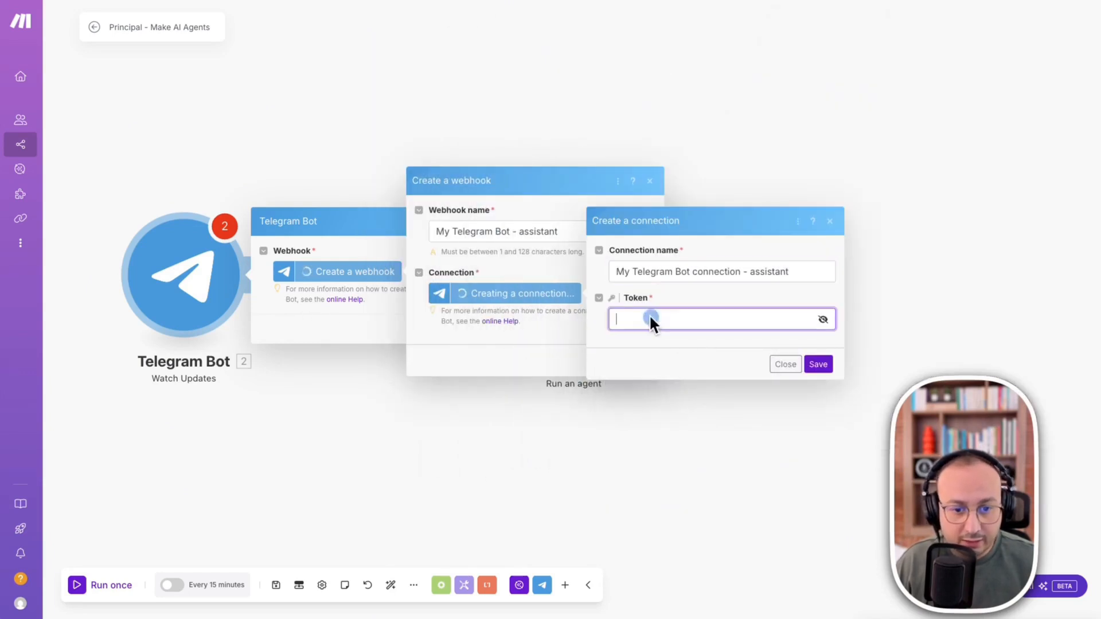
pyautogui.click(823, 319)
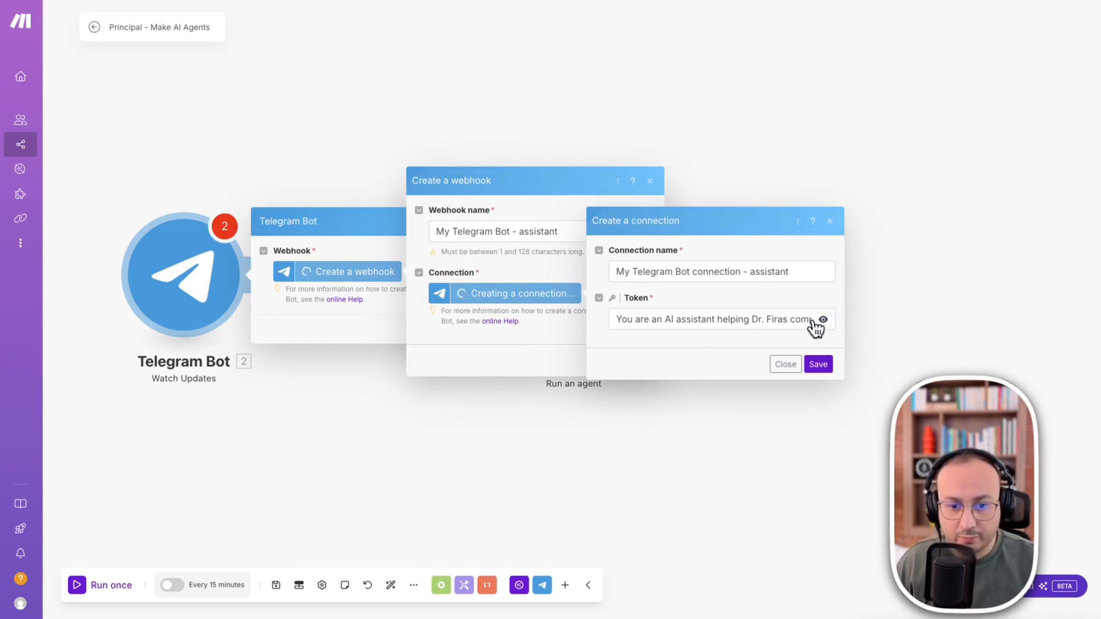
# - Switch to Telegram and copy the full HTTP API token from BotFather's confirmation message
pyautogui.press('super+Tab')
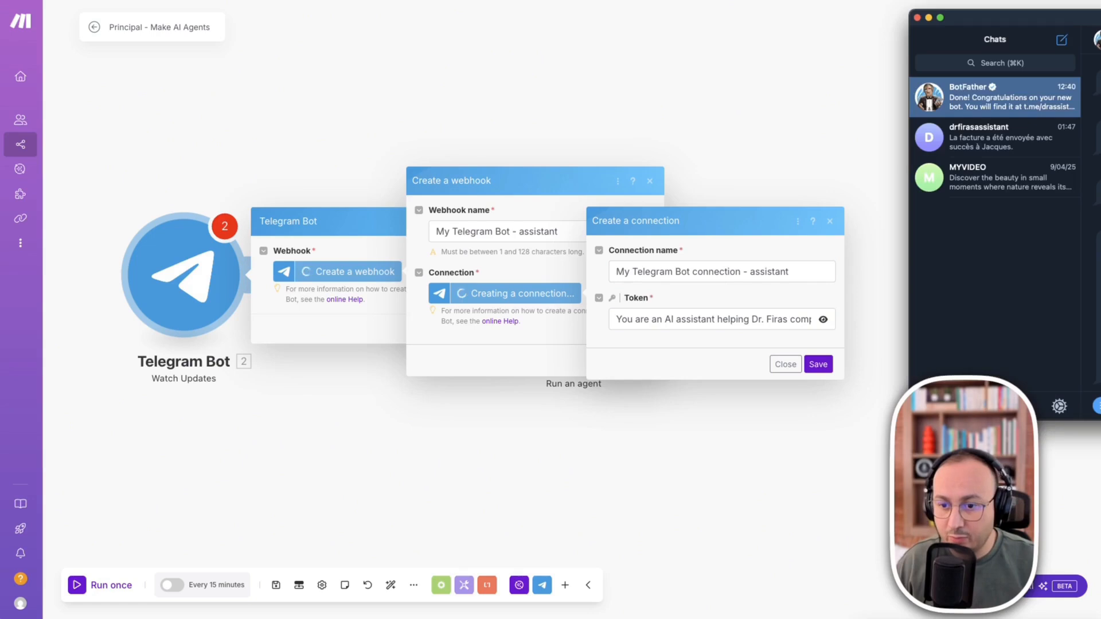
pyautogui.moveTo(1057, 16); pyautogui.dragTo(669, 24)
pyautogui.click(727, 339)
pyautogui.moveTo(714, 329); pyautogui.dragTo(723, 339)
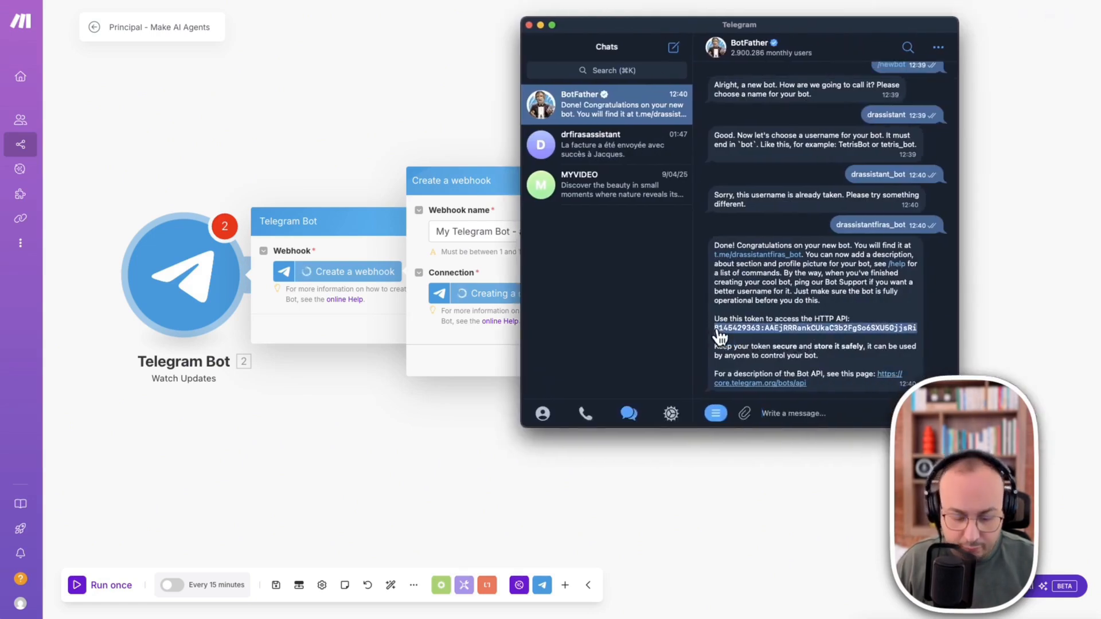
# - Replace the Token field's content with the copied bot token and save the Telegram Bot connection
pyautogui.click(493, 255)
pyautogui.click(648, 317)
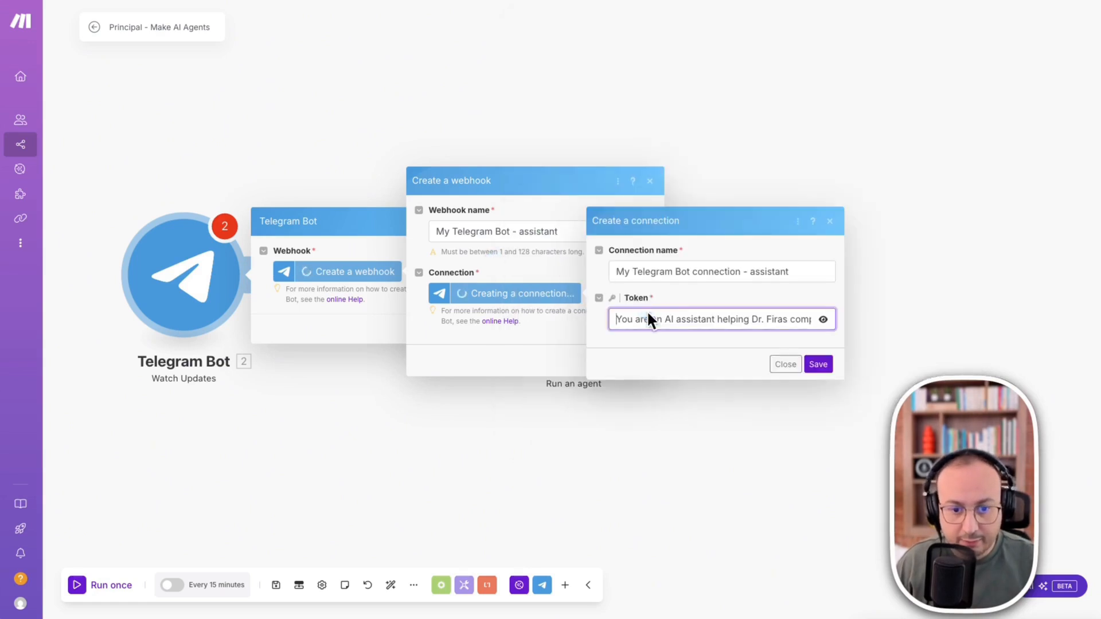
pyautogui.tripleClick(786, 320)
pyautogui.hotkey('ctrl', 'v')
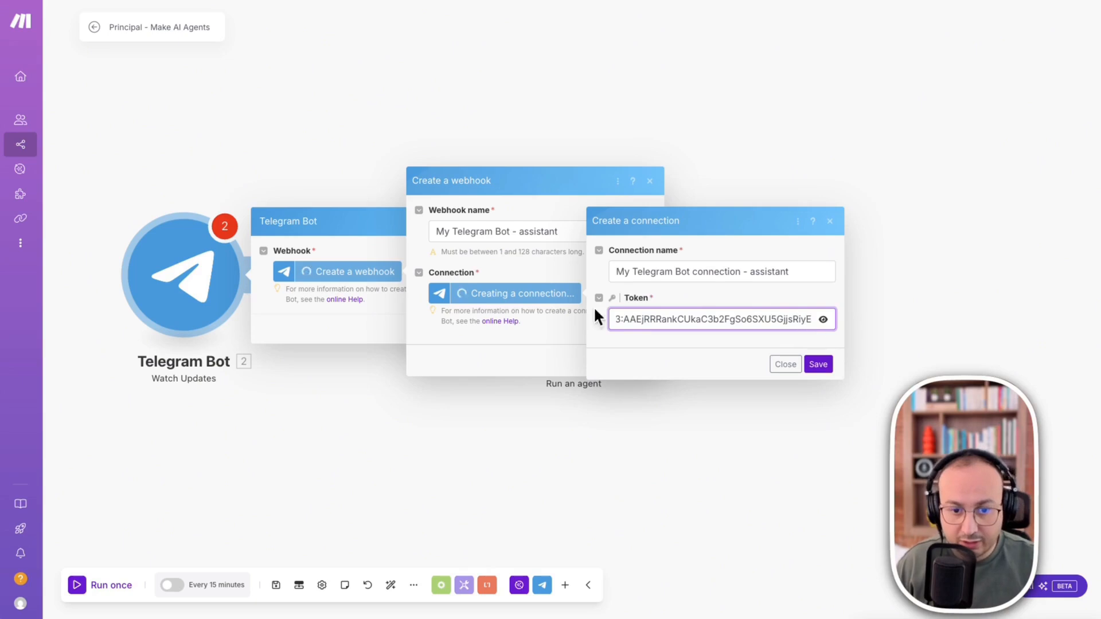
pyautogui.click(818, 364)
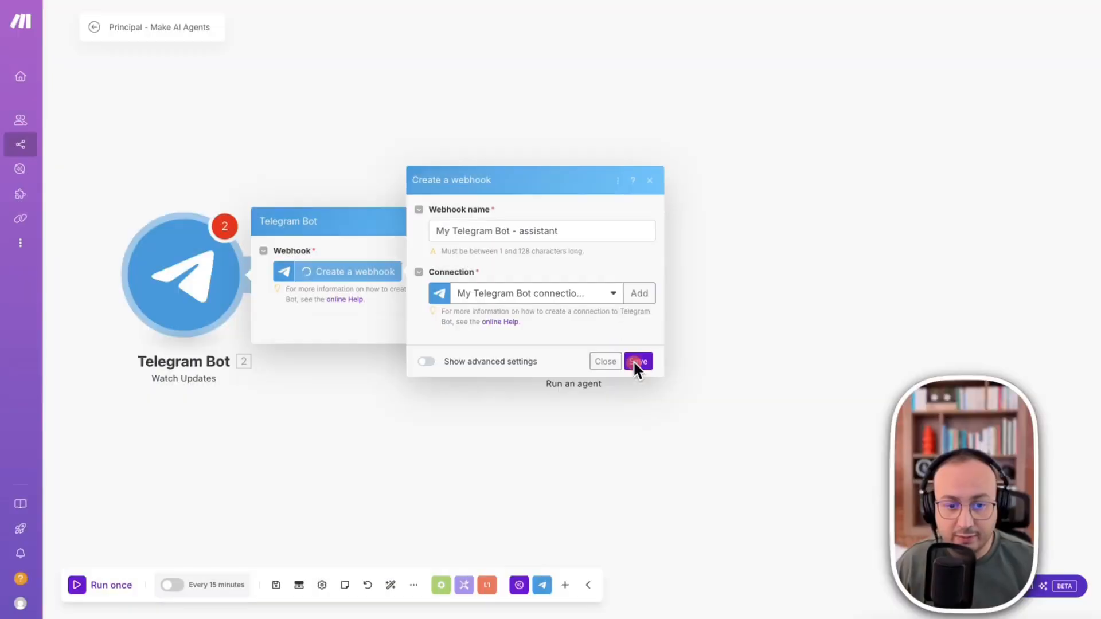
# - Save the webhook "My Telegram Bot - assistant" and the Watch Updates module's settings
pyautogui.click(637, 361)
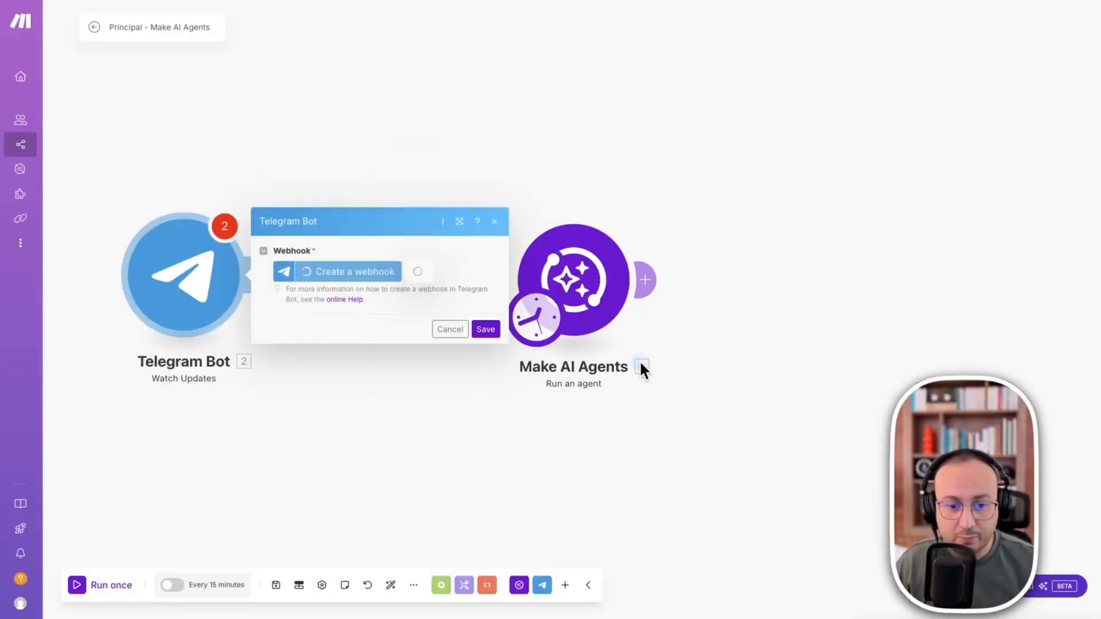
pyautogui.click(486, 346)
pyautogui.moveTo(92, 276)
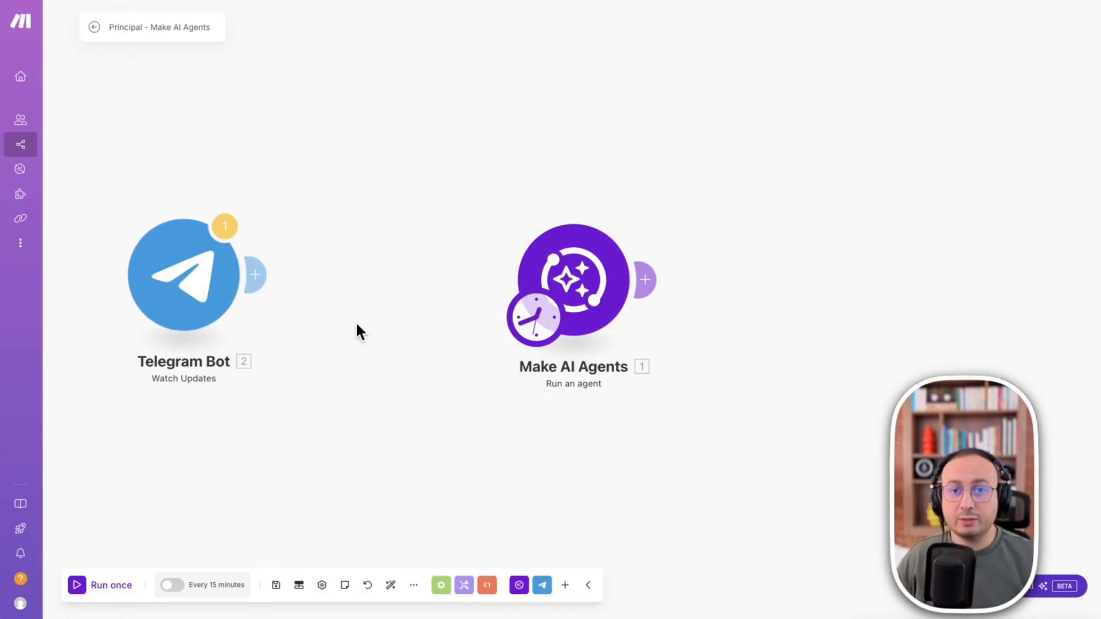
# - Switch to Telegram, open the new bot's chat from the link in BotFather's message and move the window aside
pyautogui.press('super+Tab')
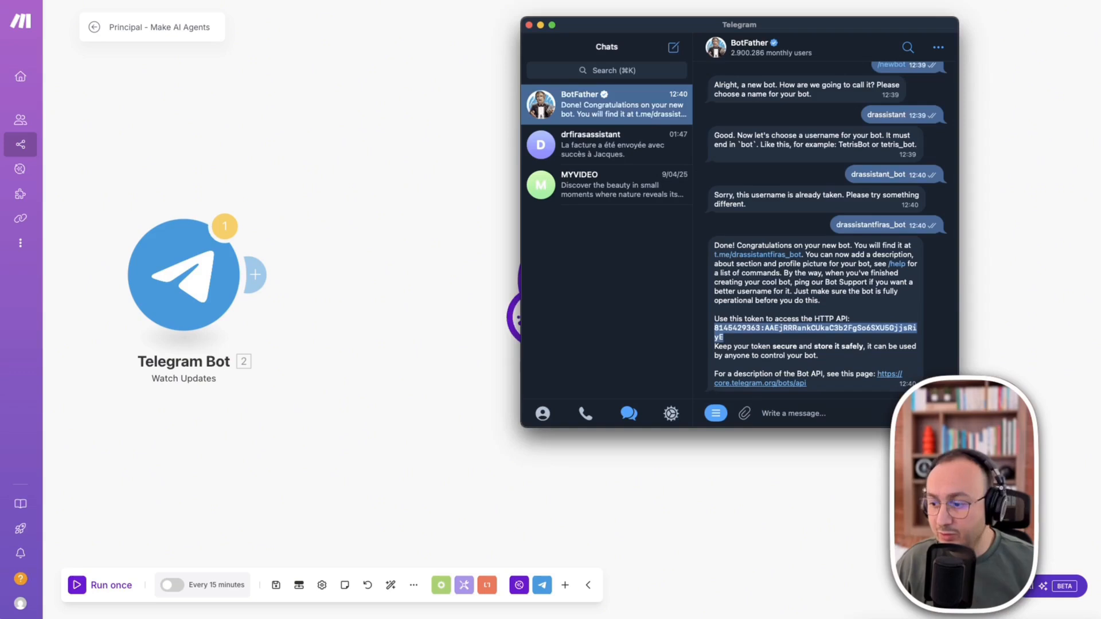
pyautogui.click(775, 256)
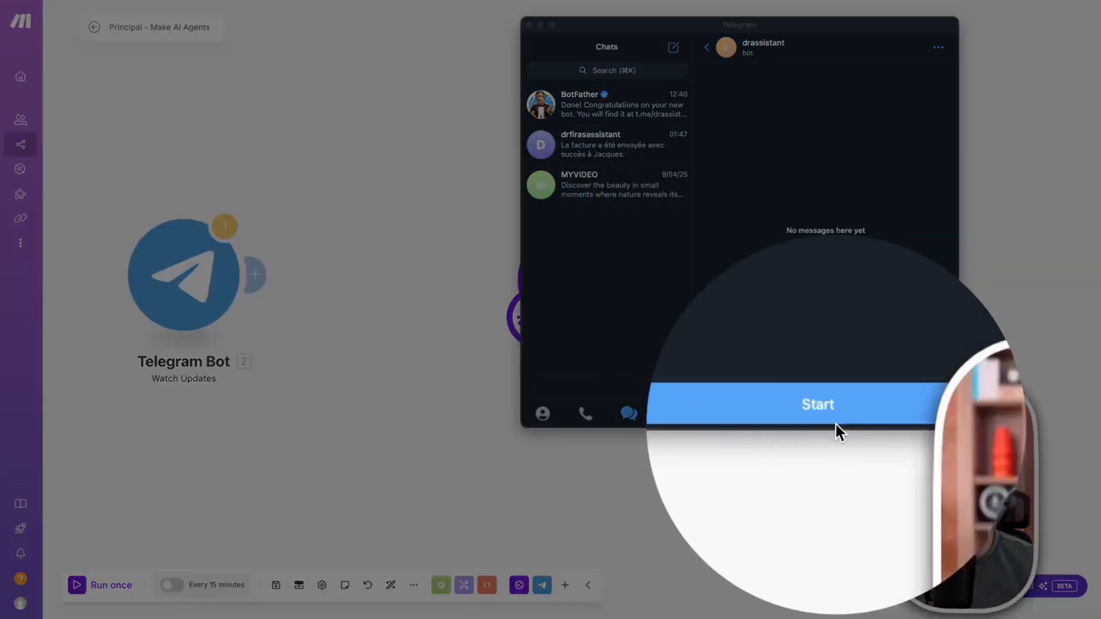
pyautogui.click(831, 417)
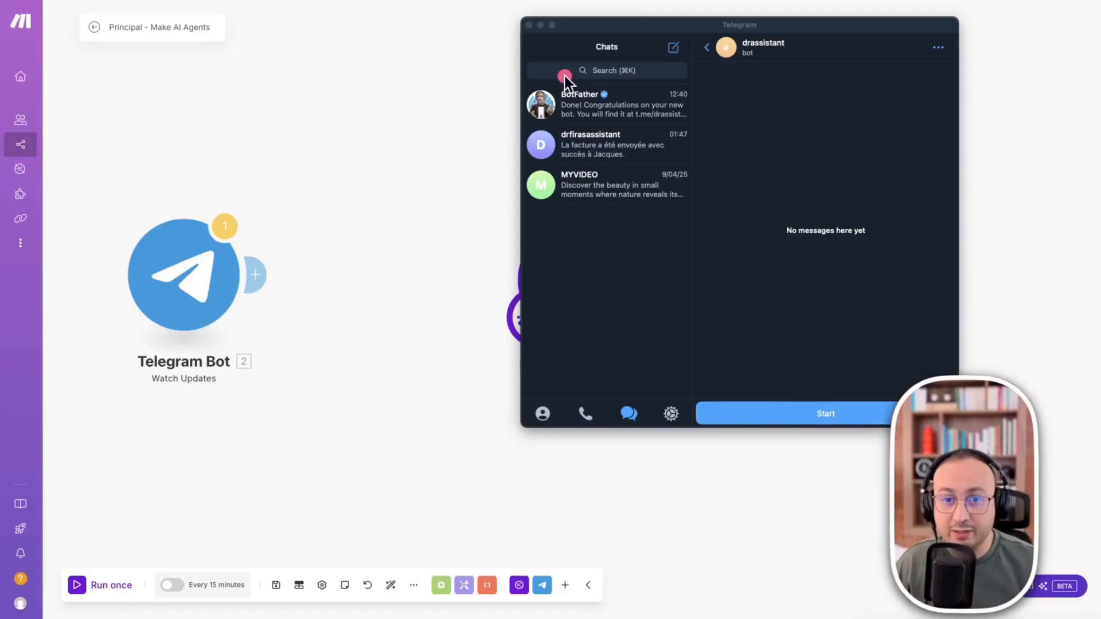
pyautogui.moveTo(634, 24); pyautogui.dragTo(967, 51)
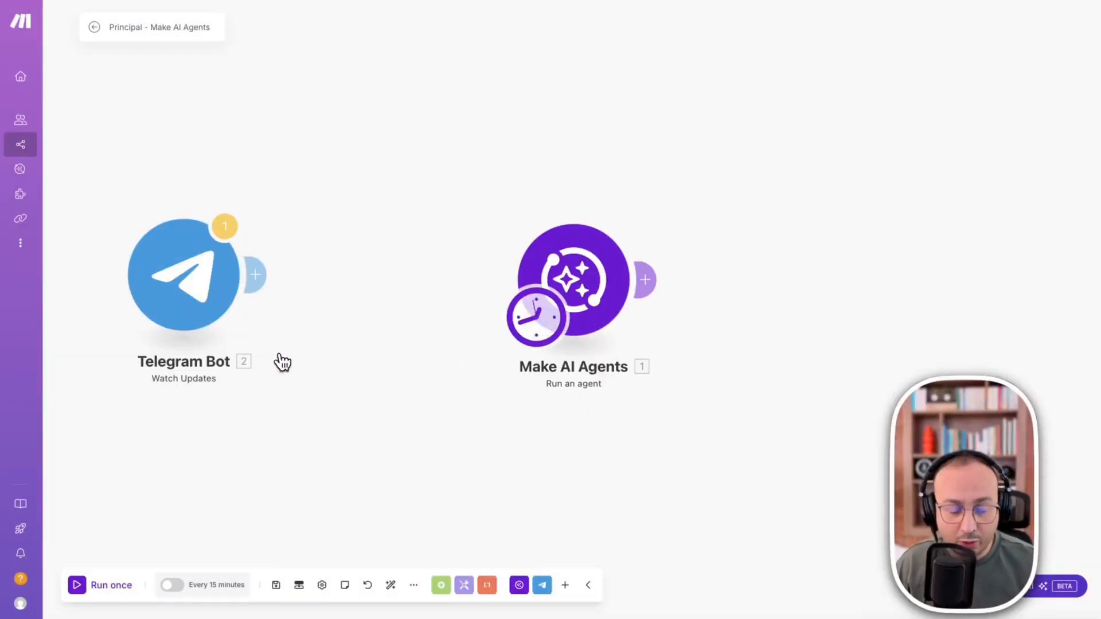
# - Make the Telegram Bot module the scenario's starting trigger and link it to the Make AI Agents module without a filter
pyautogui.moveTo(539, 321); pyautogui.dragTo(266, 340)
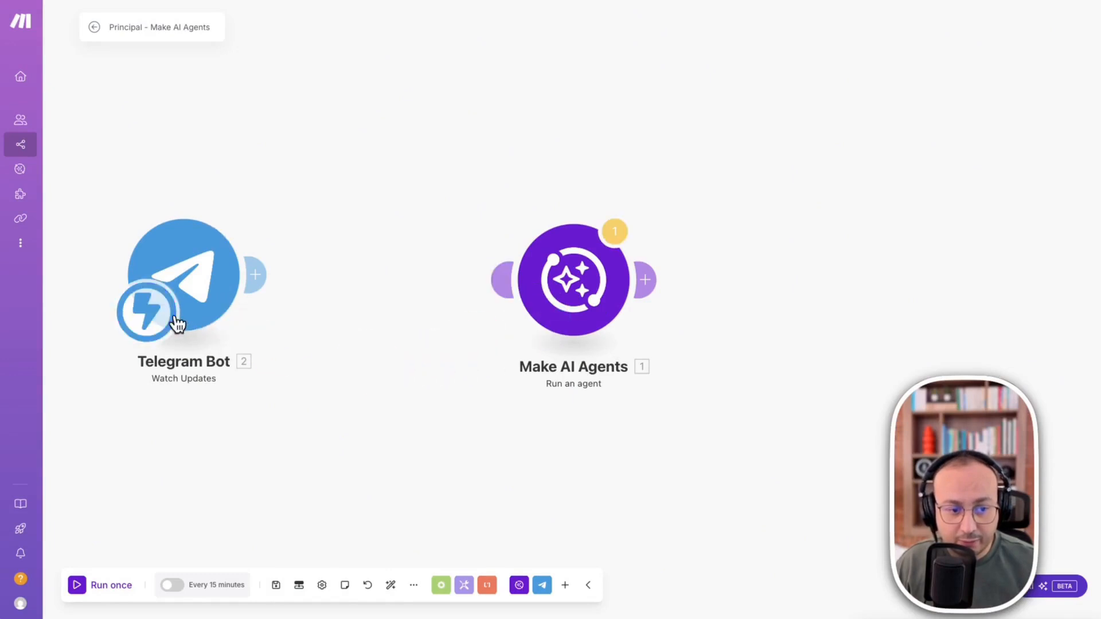
pyautogui.moveTo(180, 253); pyautogui.dragTo(229, 252)
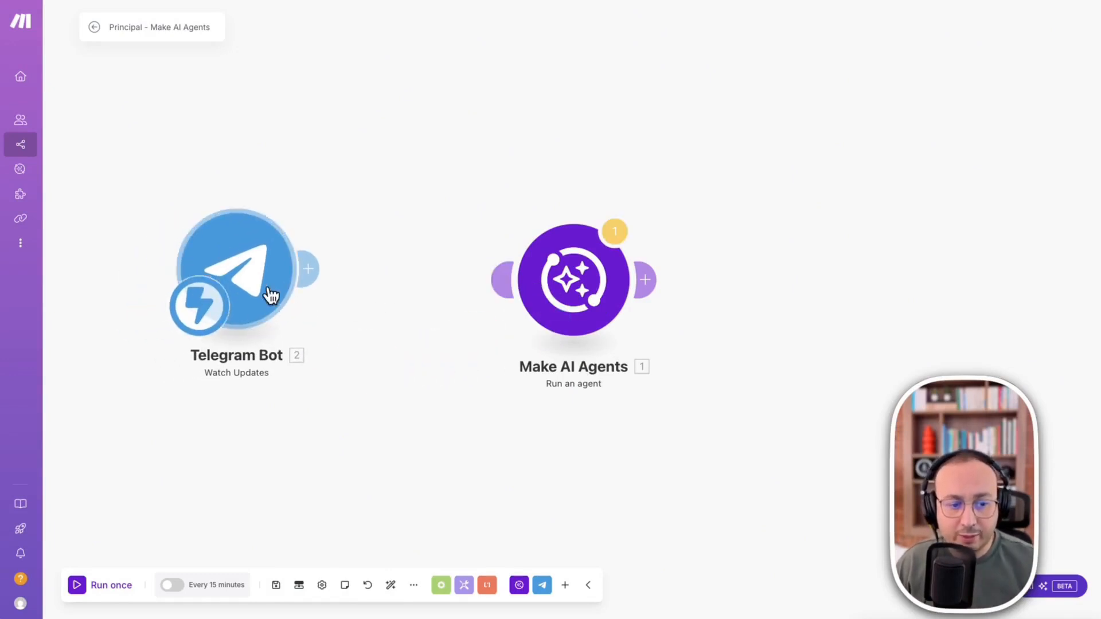
pyautogui.click(310, 278)
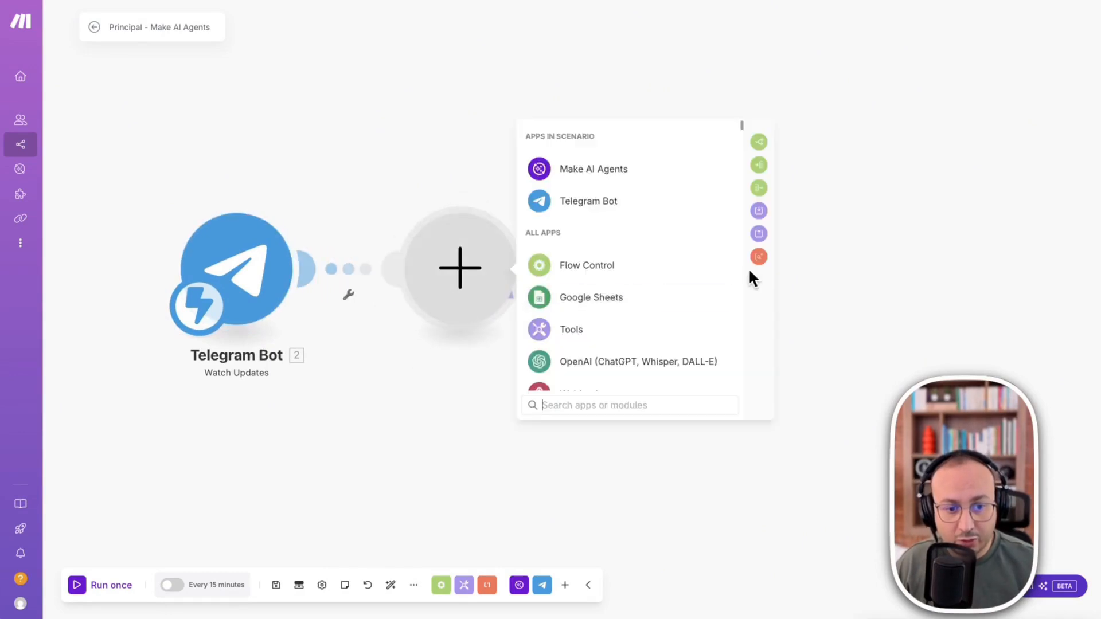
pyautogui.click(393, 263)
pyautogui.moveTo(308, 271); pyautogui.dragTo(568, 282)
pyautogui.click(498, 279)
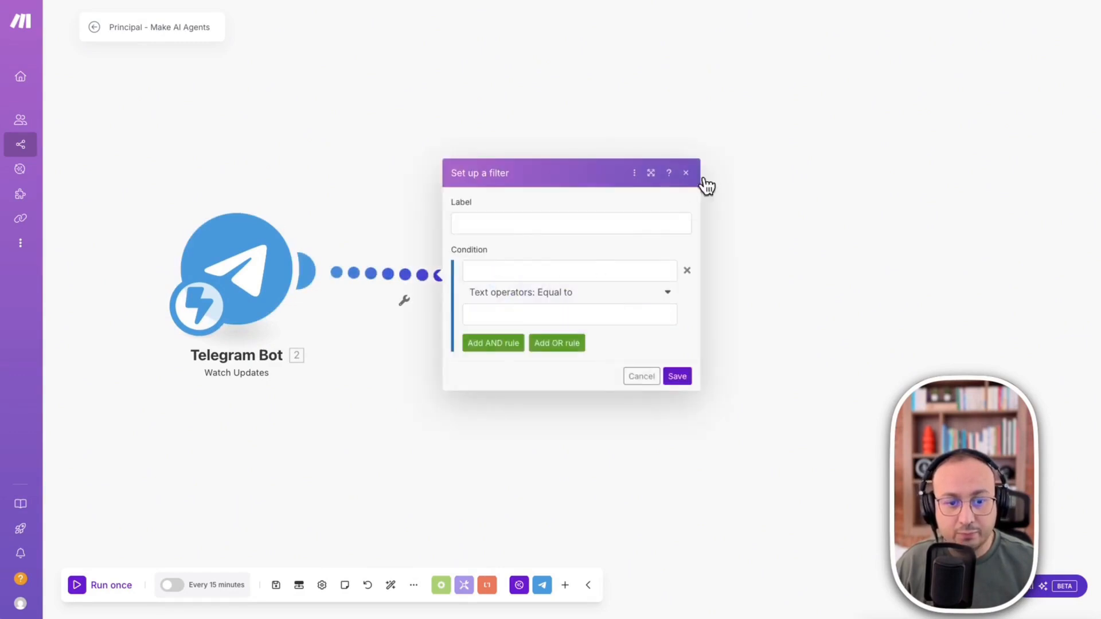
pyautogui.click(688, 172)
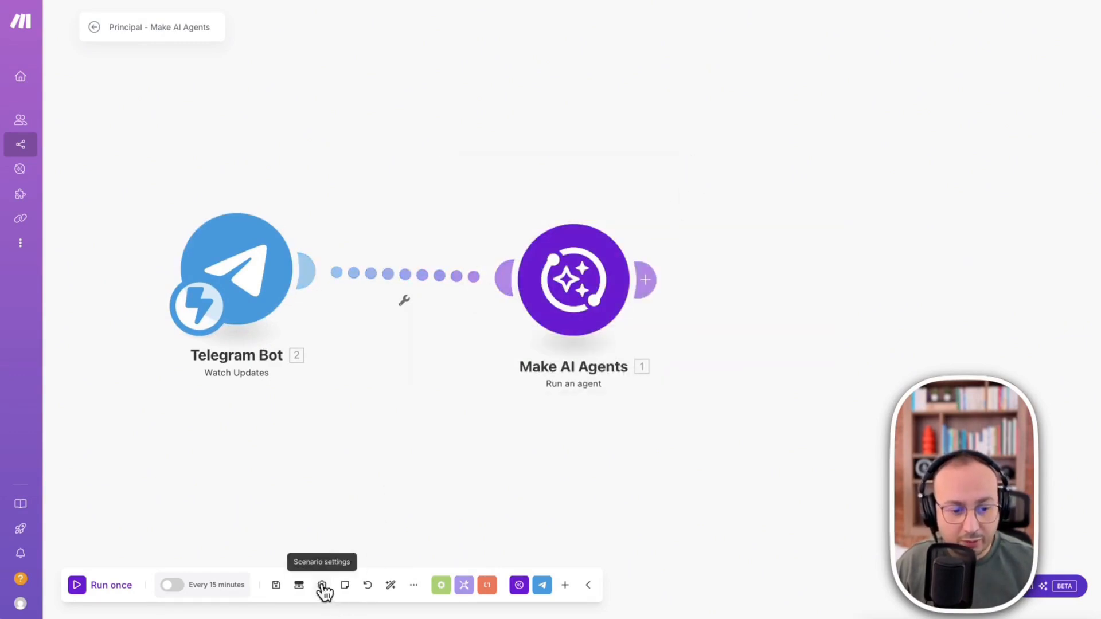
# - Save the scenario and auto-align its two modules
pyautogui.click(276, 585)
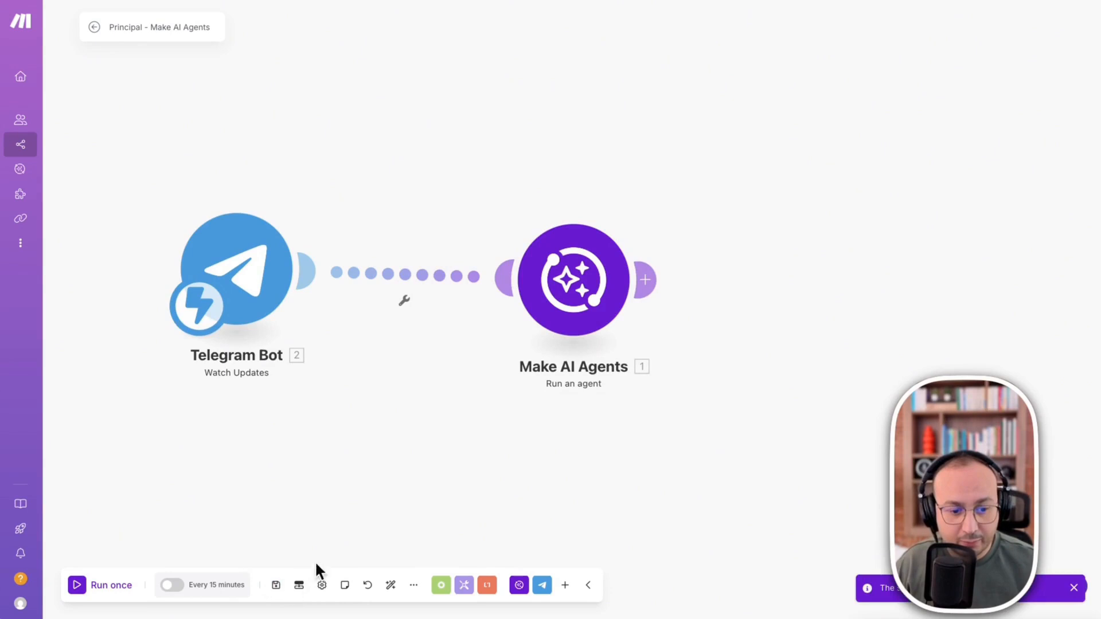
pyautogui.click(390, 585)
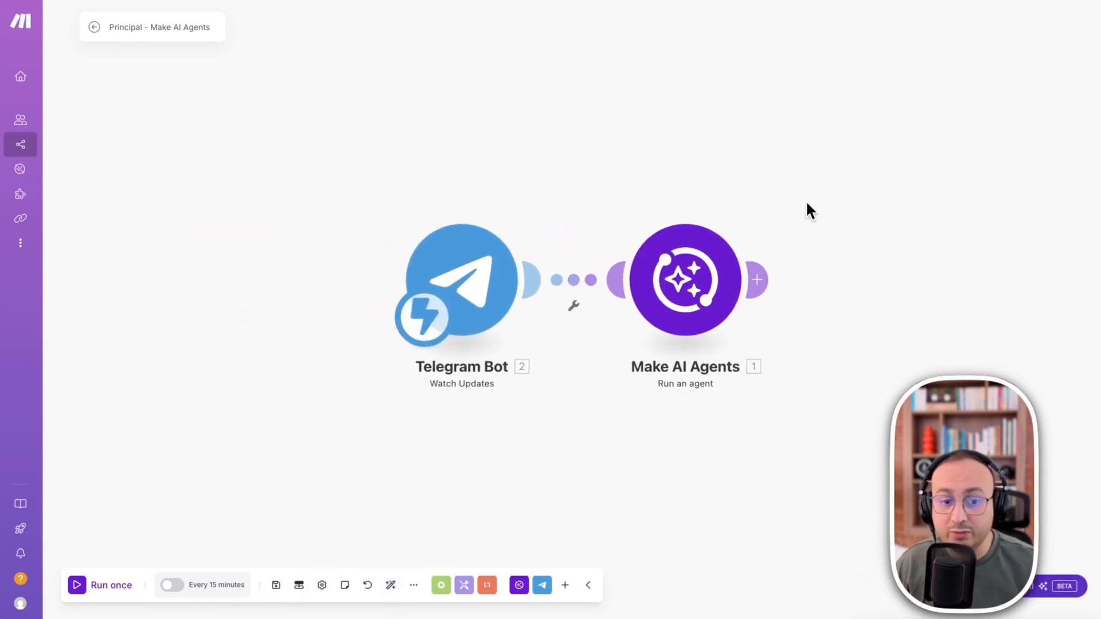
# - Run the scenario once and start the conversation with the new drassistant bot in Telegram
pyautogui.click(80, 571)
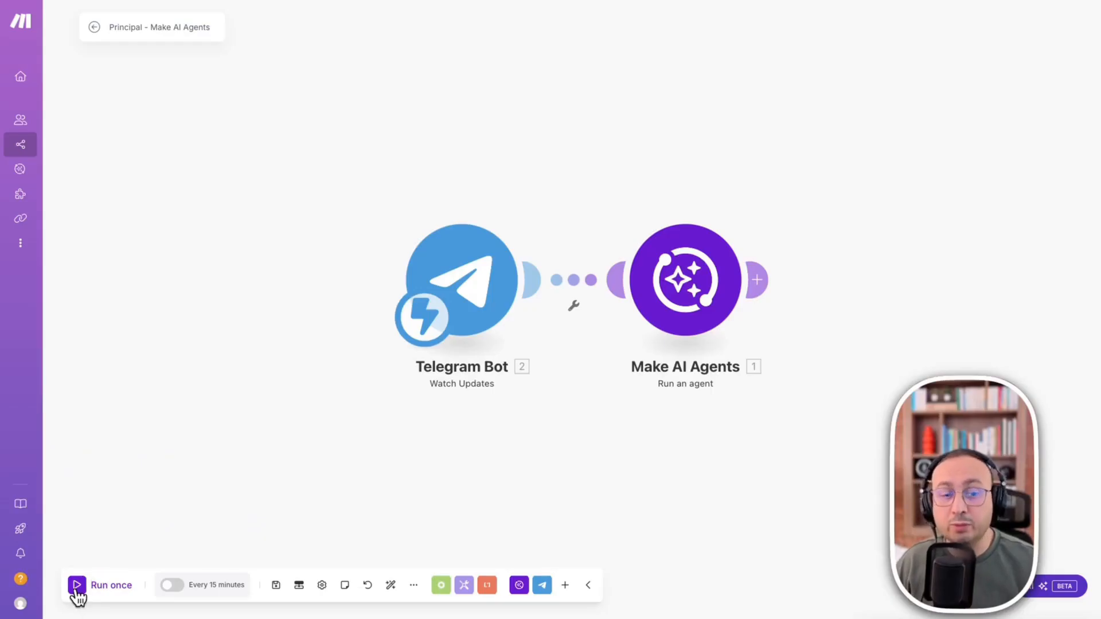
pyautogui.click(76, 586)
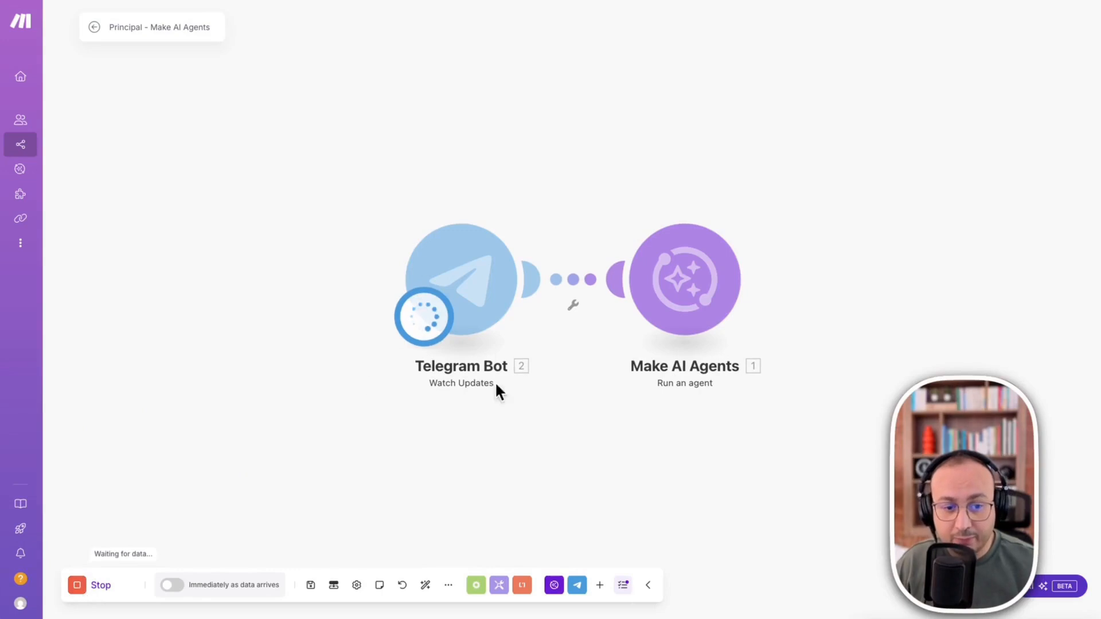
pyautogui.moveTo(1100, 52); pyautogui.dragTo(1072, 0)
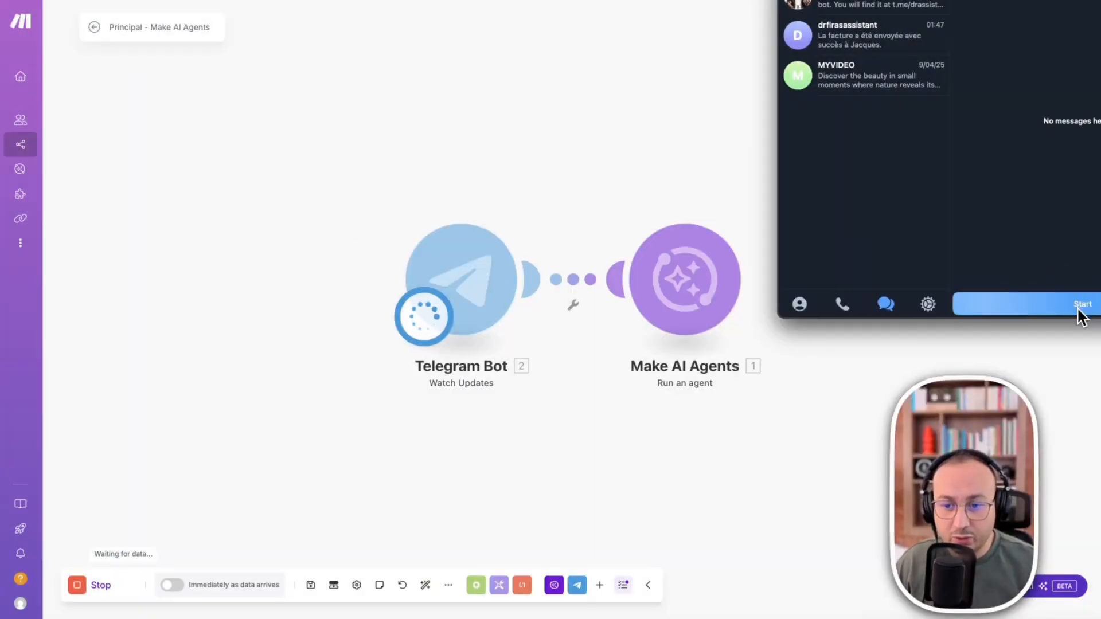
pyautogui.click(1078, 310)
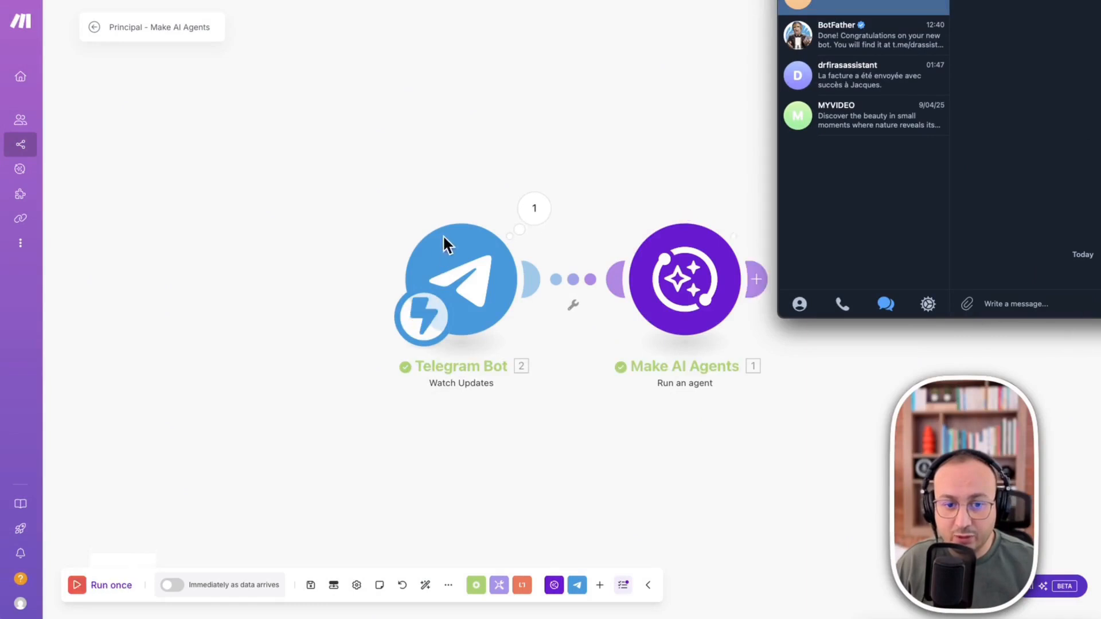
# - Examine the message details in the Telegram Bot module's output bundle from the test run
pyautogui.click(535, 196)
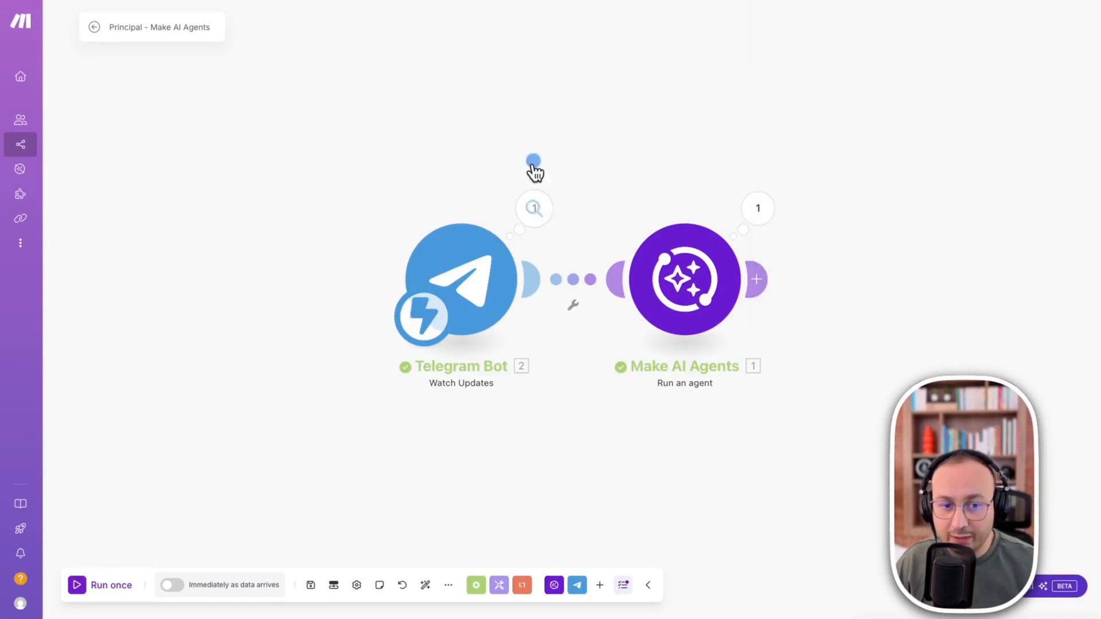
pyautogui.click(534, 215)
pyautogui.click(605, 184)
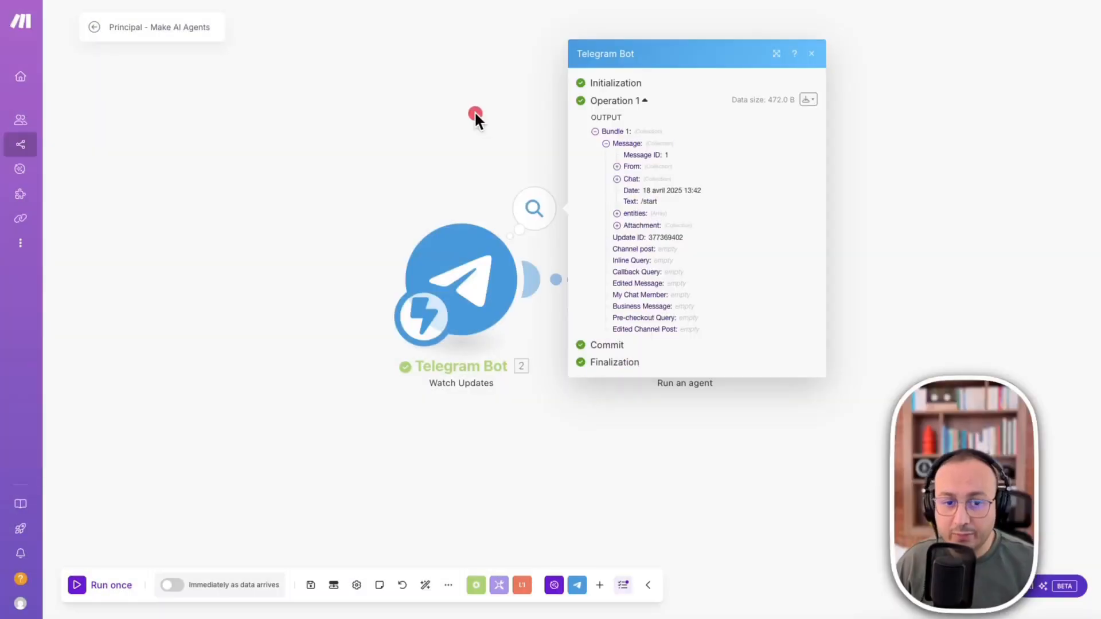
pyautogui.click(474, 115)
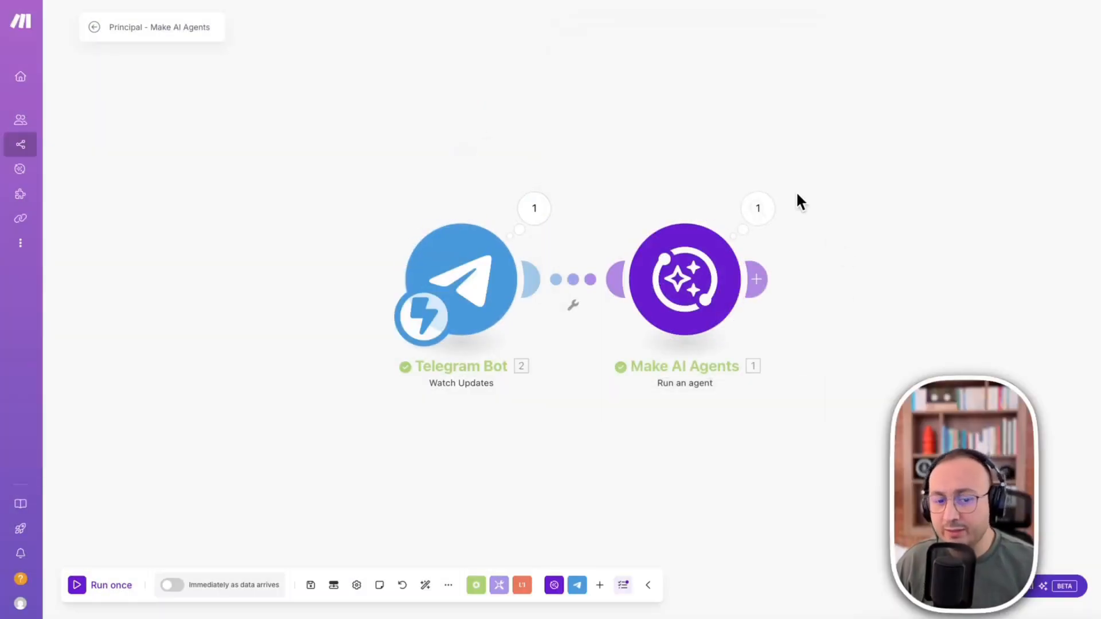